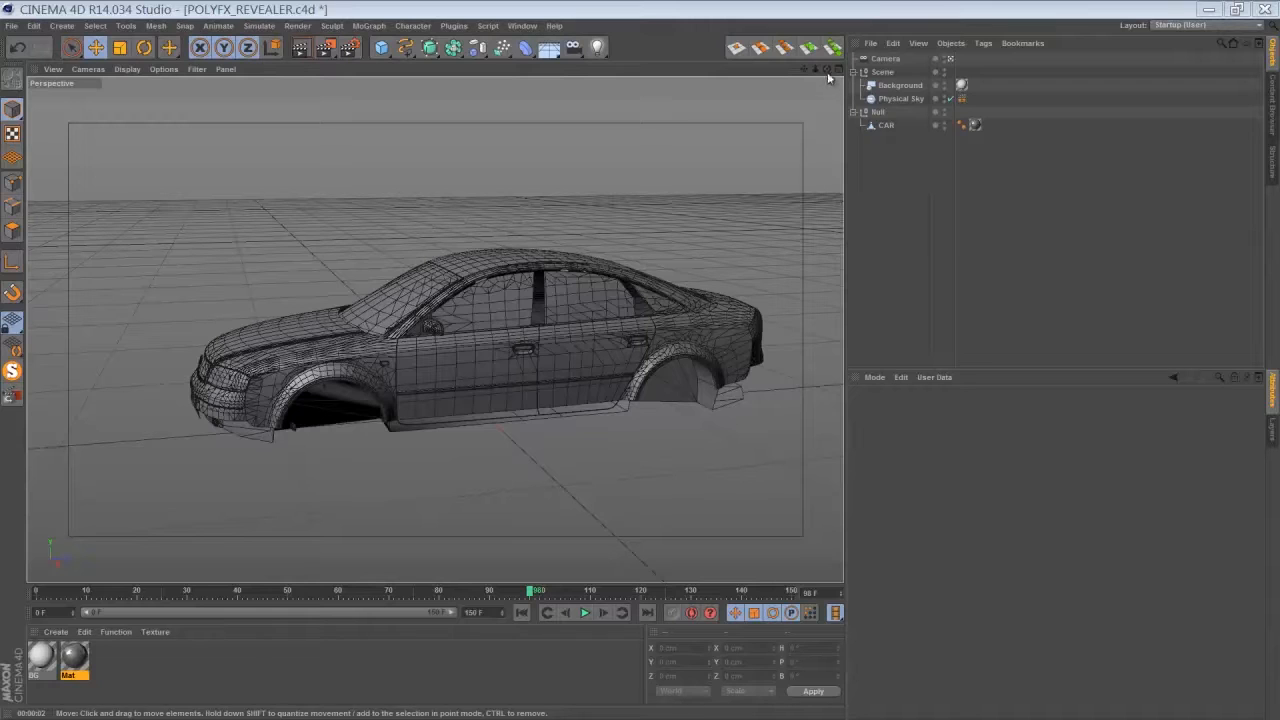
# Pull the view back from the car and render a preview of it in the viewport.
pyautogui.moveTo(816, 69); pyautogui.dragTo(620, 385)
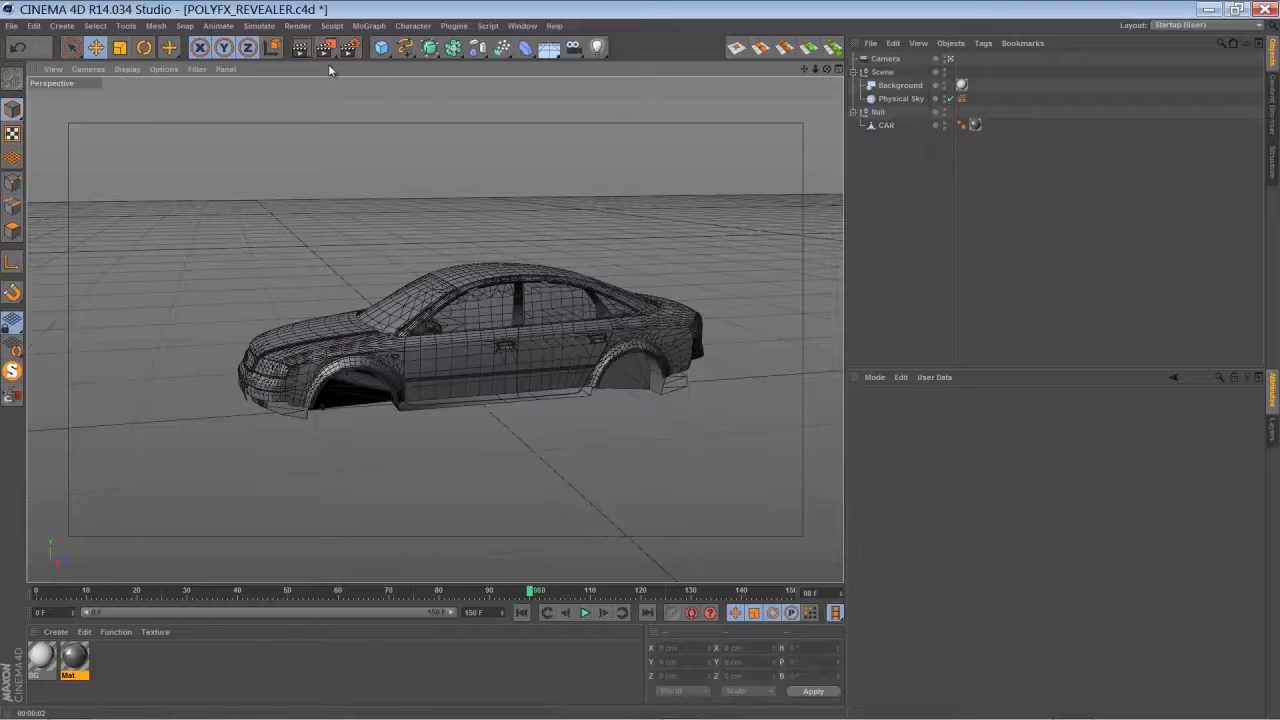
pyautogui.click(300, 47)
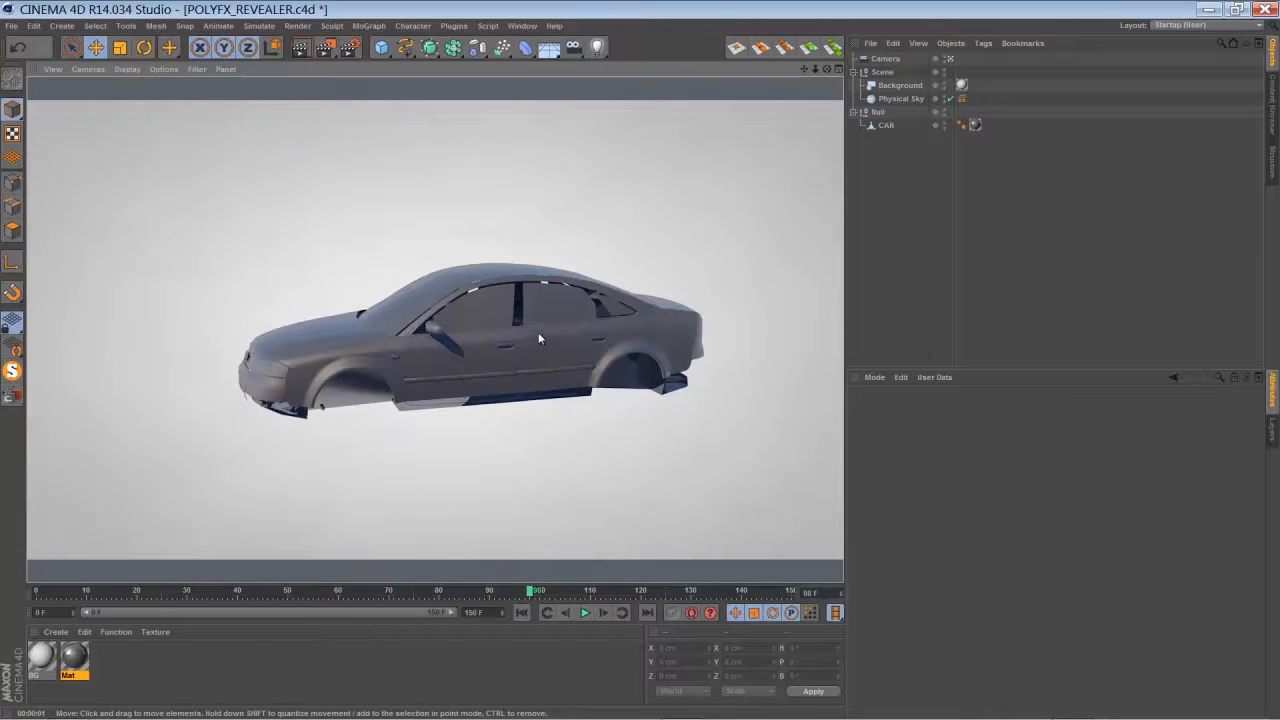
# Add a MoGraph PolyFX object inside the Null next to CAR and show its effectors list.
pyautogui.click(886, 126)
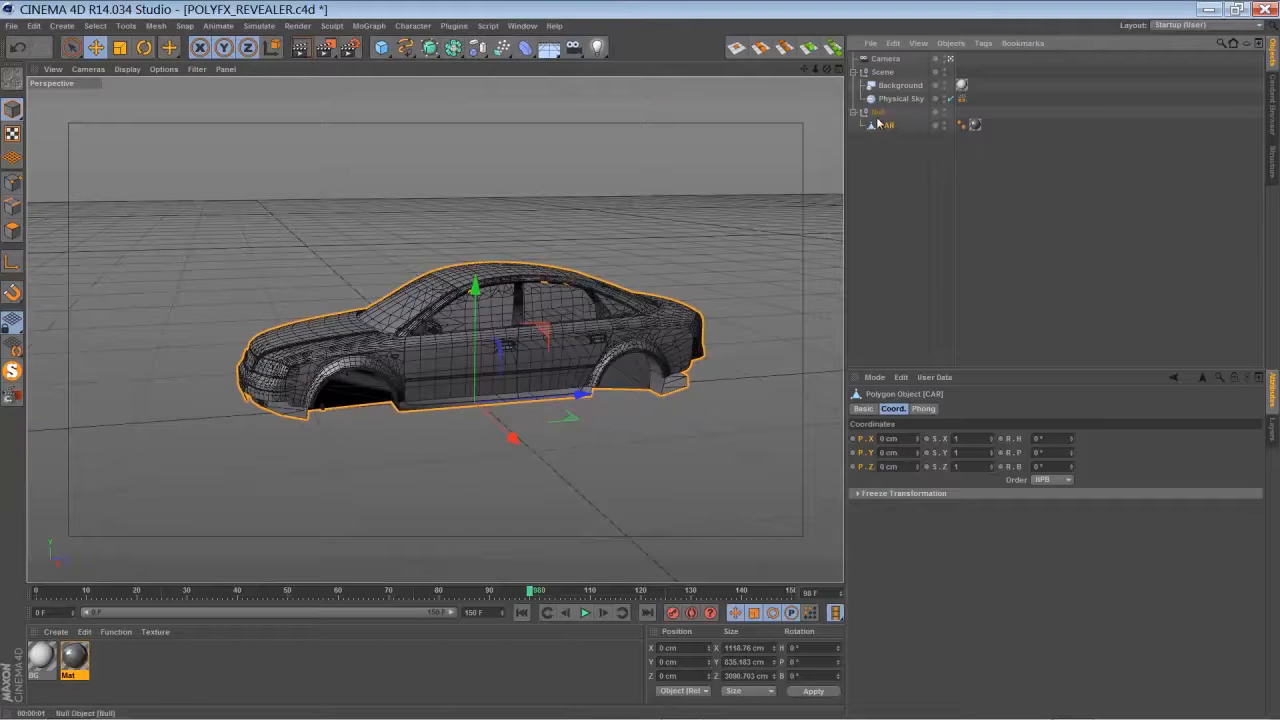
pyautogui.click(369, 26)
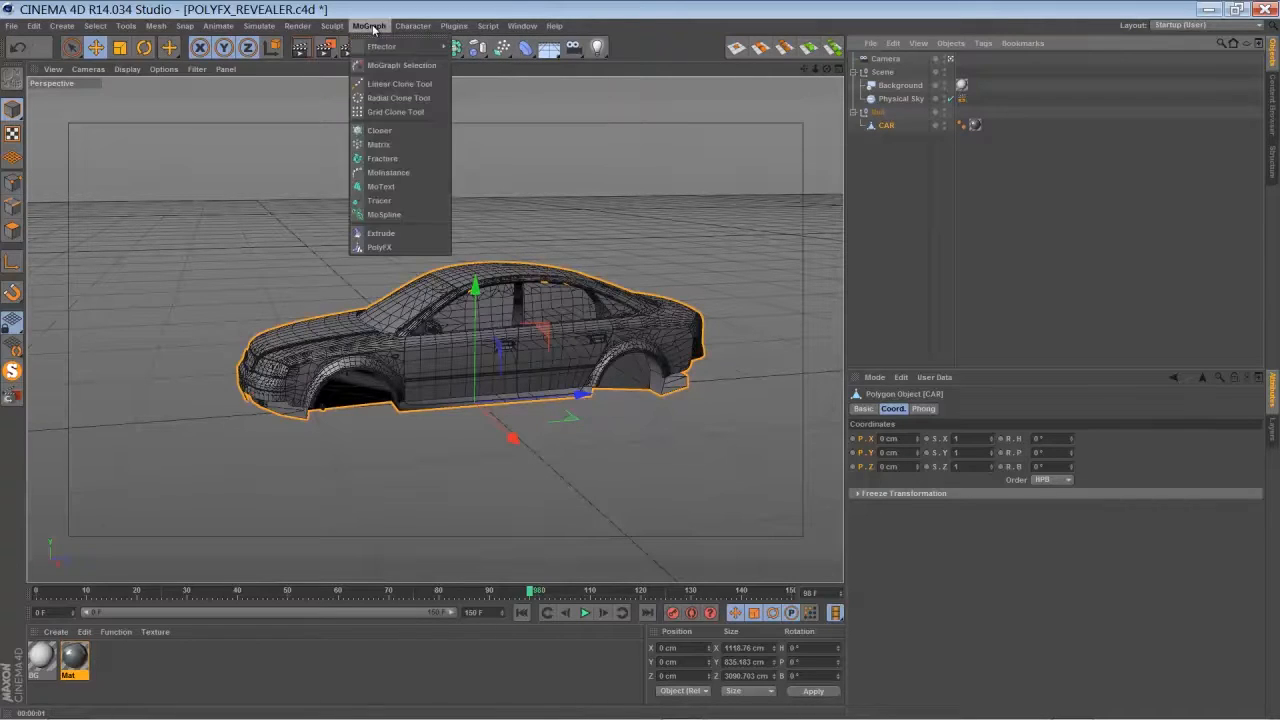
pyautogui.moveTo(386, 48)
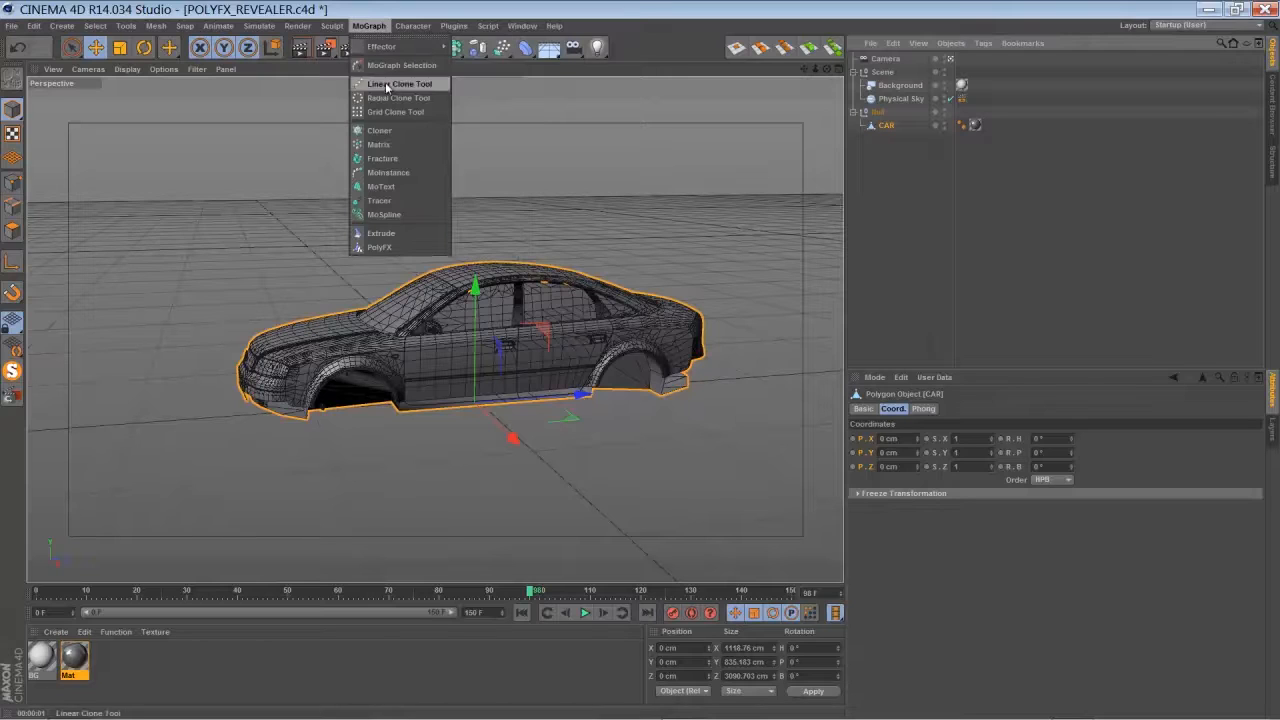
pyautogui.click(388, 247)
pyautogui.moveTo(883, 59); pyautogui.dragTo(879, 130)
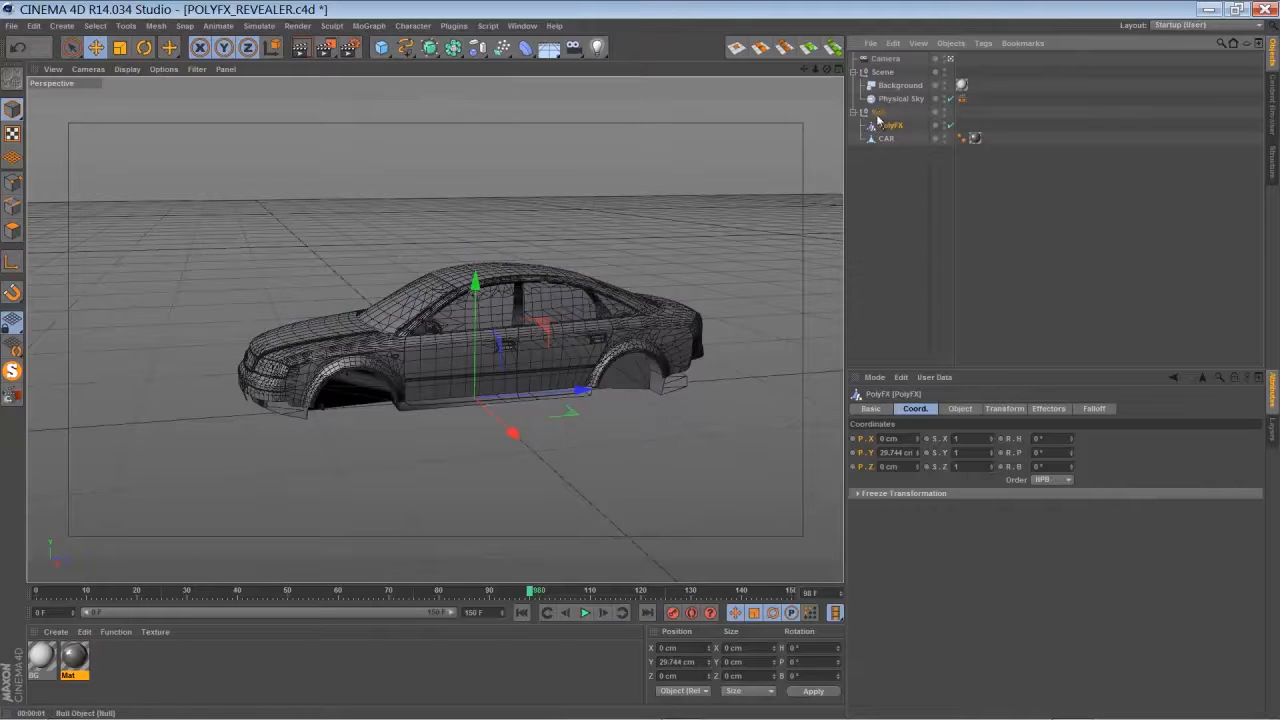
pyautogui.click(882, 138)
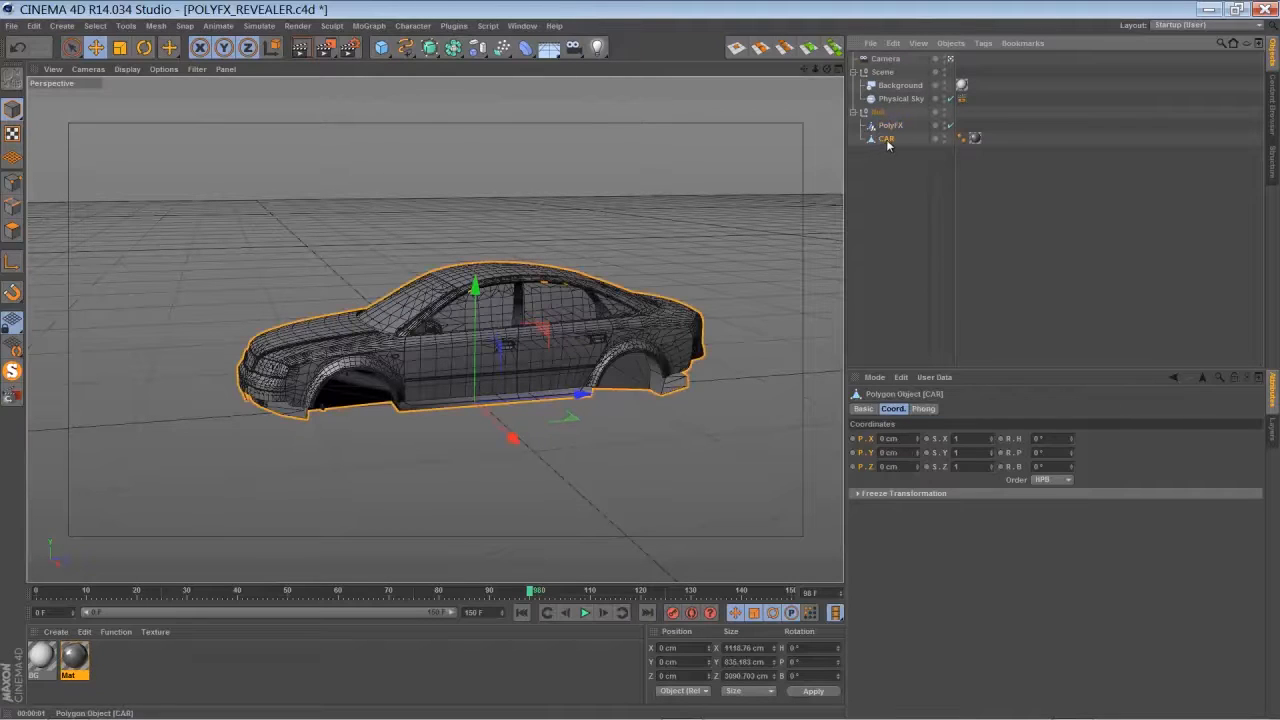
pyautogui.click(886, 125)
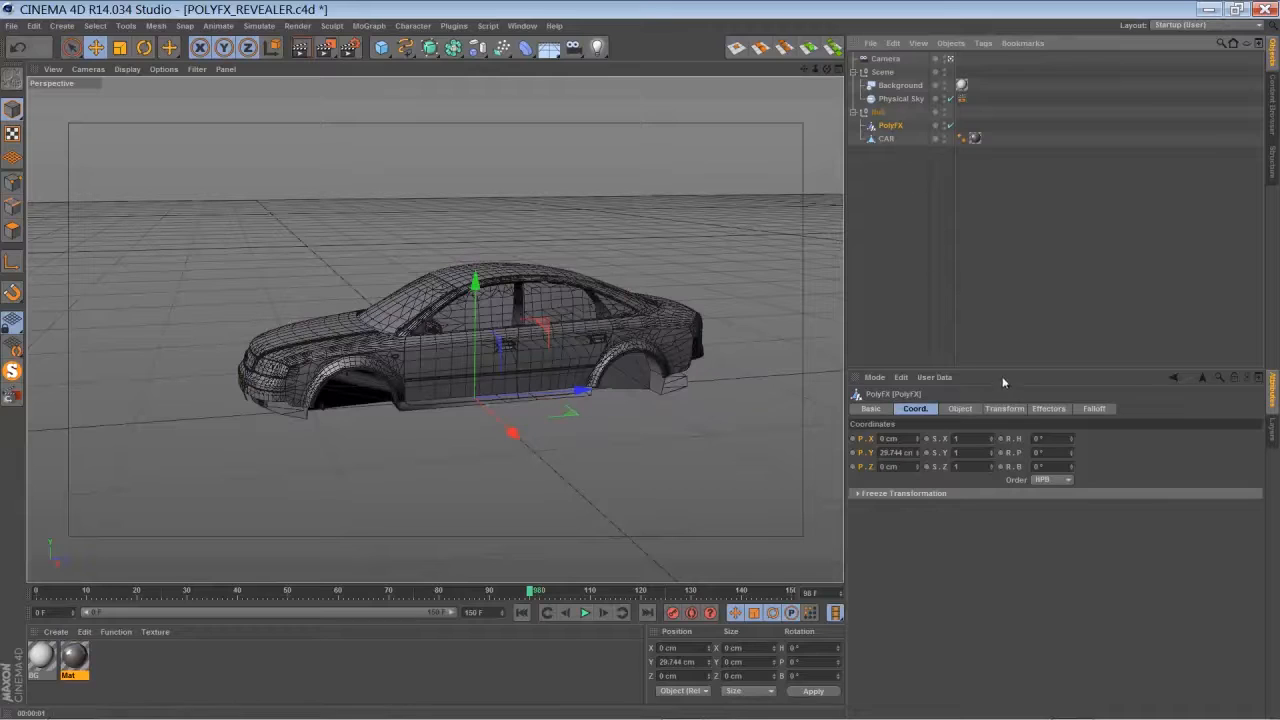
pyautogui.click(1048, 409)
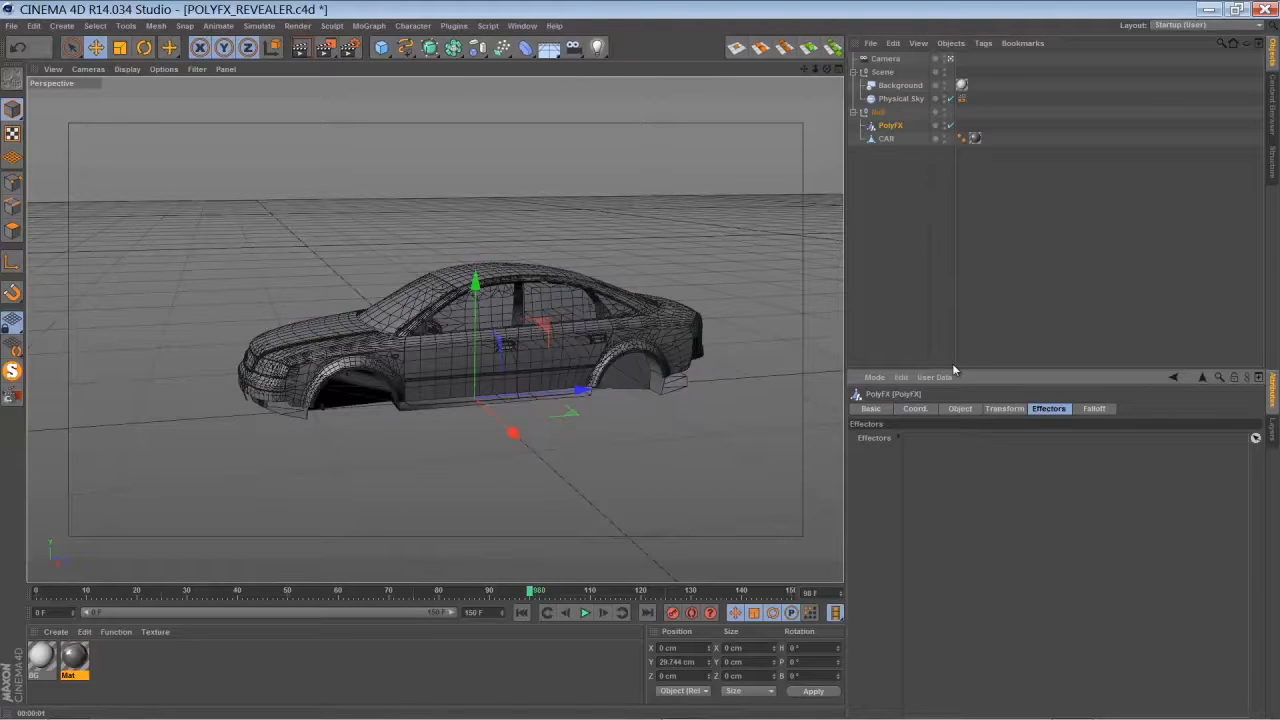
# Add a Plain effector, without keeping a Random one, and place it at the end of the object hierarchy, outside the Null.
pyautogui.click(477, 52)
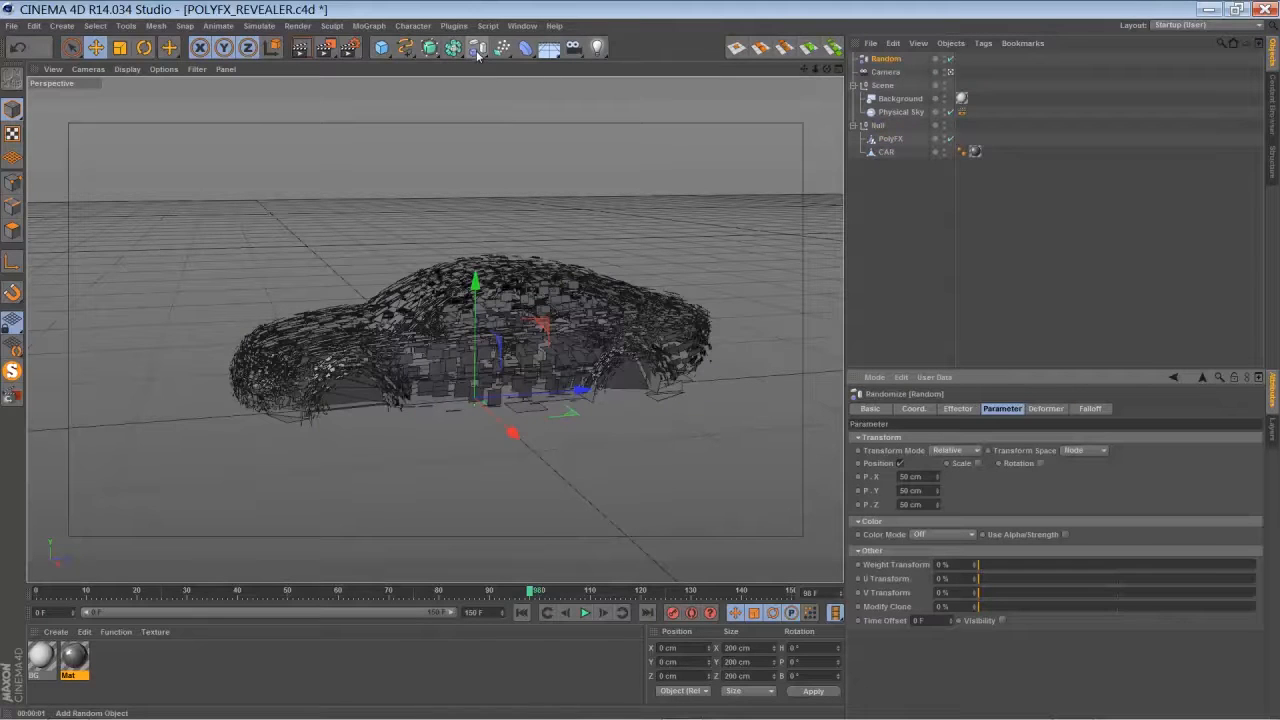
pyautogui.press('Delete')
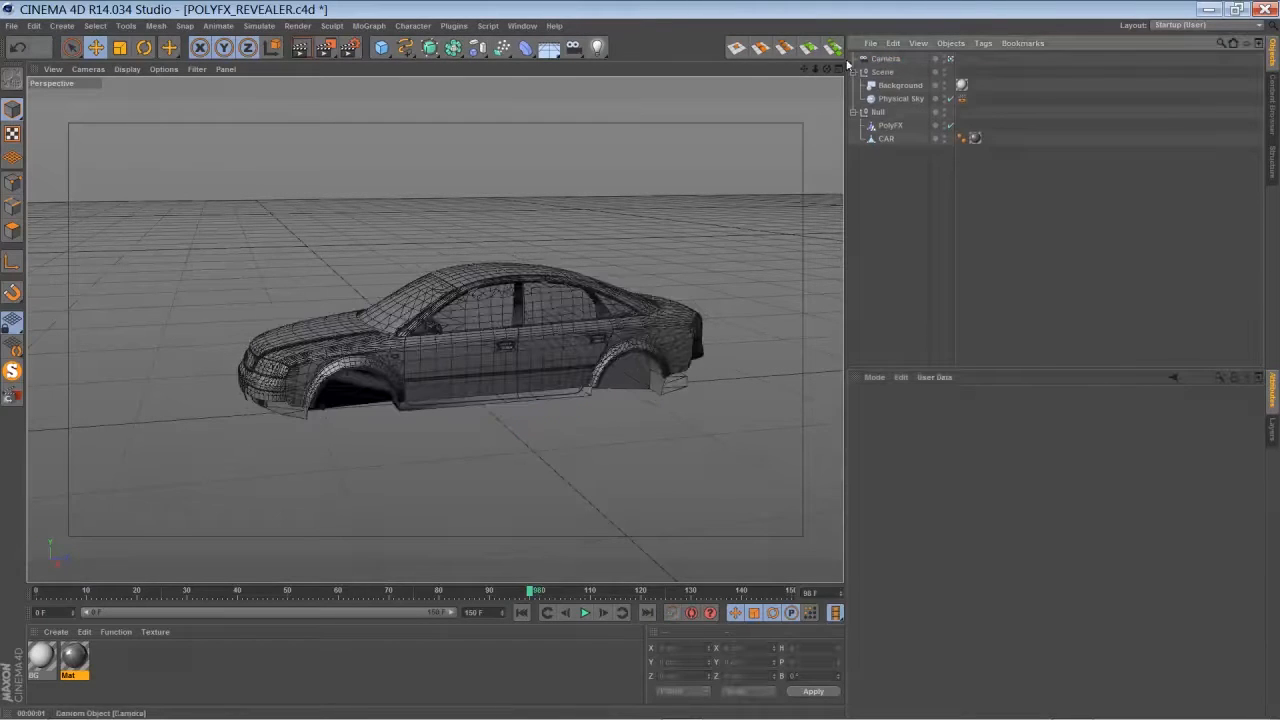
pyautogui.click(477, 48)
pyautogui.click(762, 65)
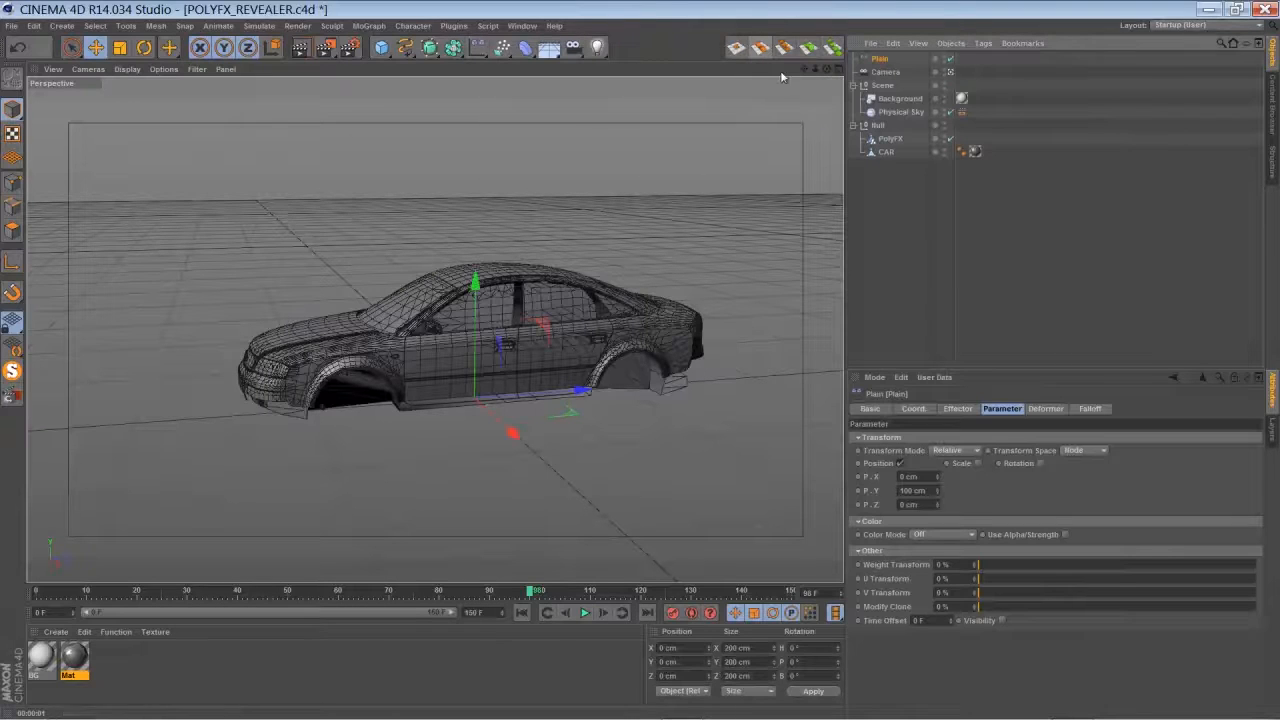
pyautogui.moveTo(881, 59); pyautogui.dragTo(880, 163)
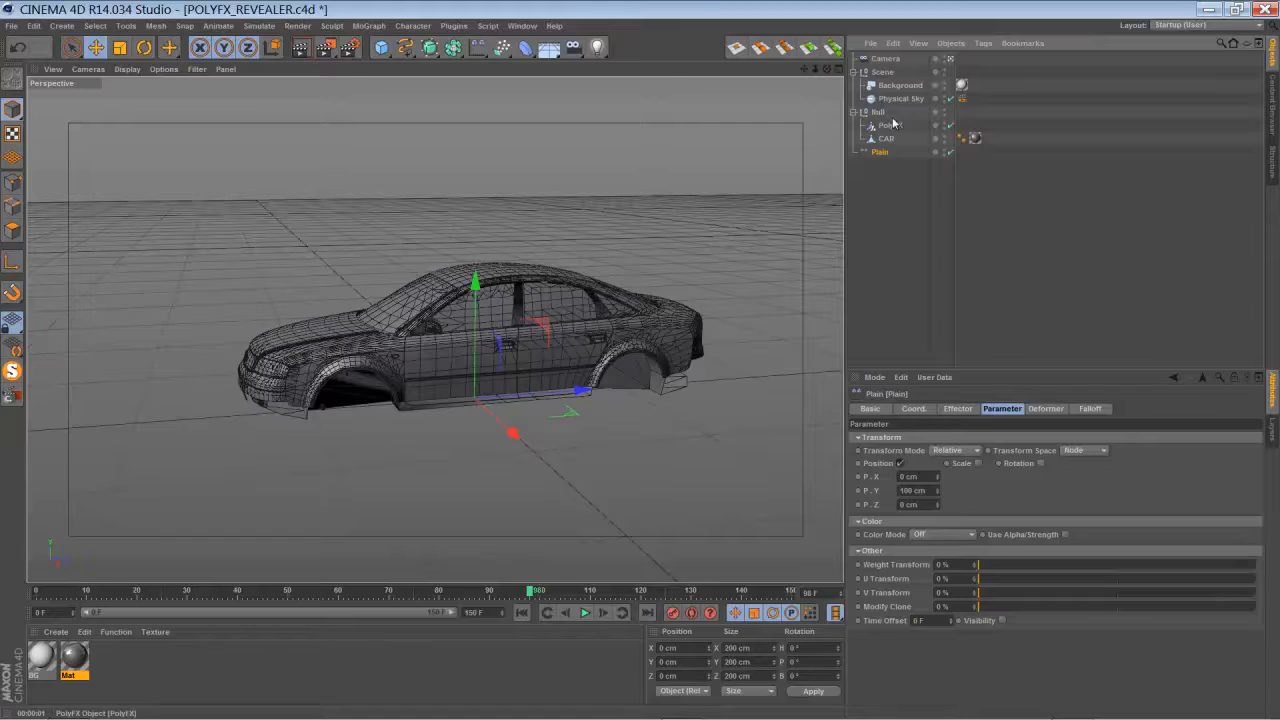
# Assign the Plain effector to the PolyFX object's effectors list.
pyautogui.click(890, 125)
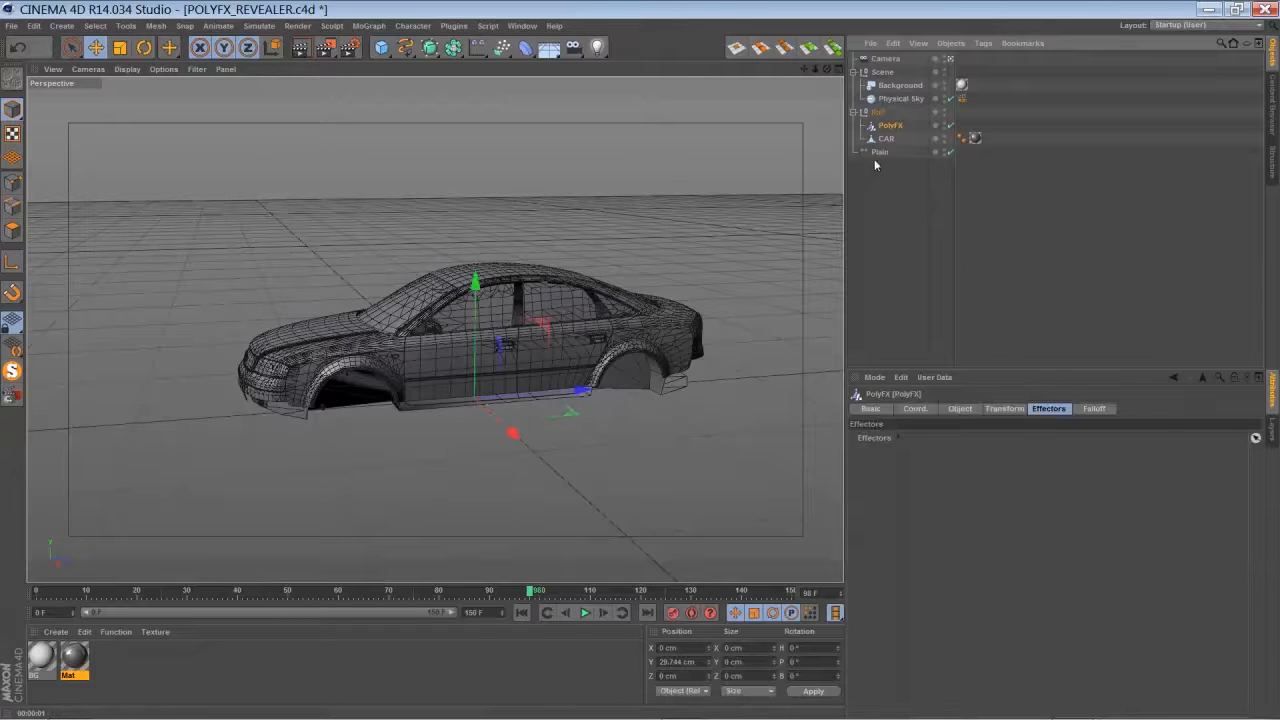
pyautogui.moveTo(882, 153); pyautogui.dragTo(904, 332)
pyautogui.moveTo(947, 470); pyautogui.dragTo(949, 471)
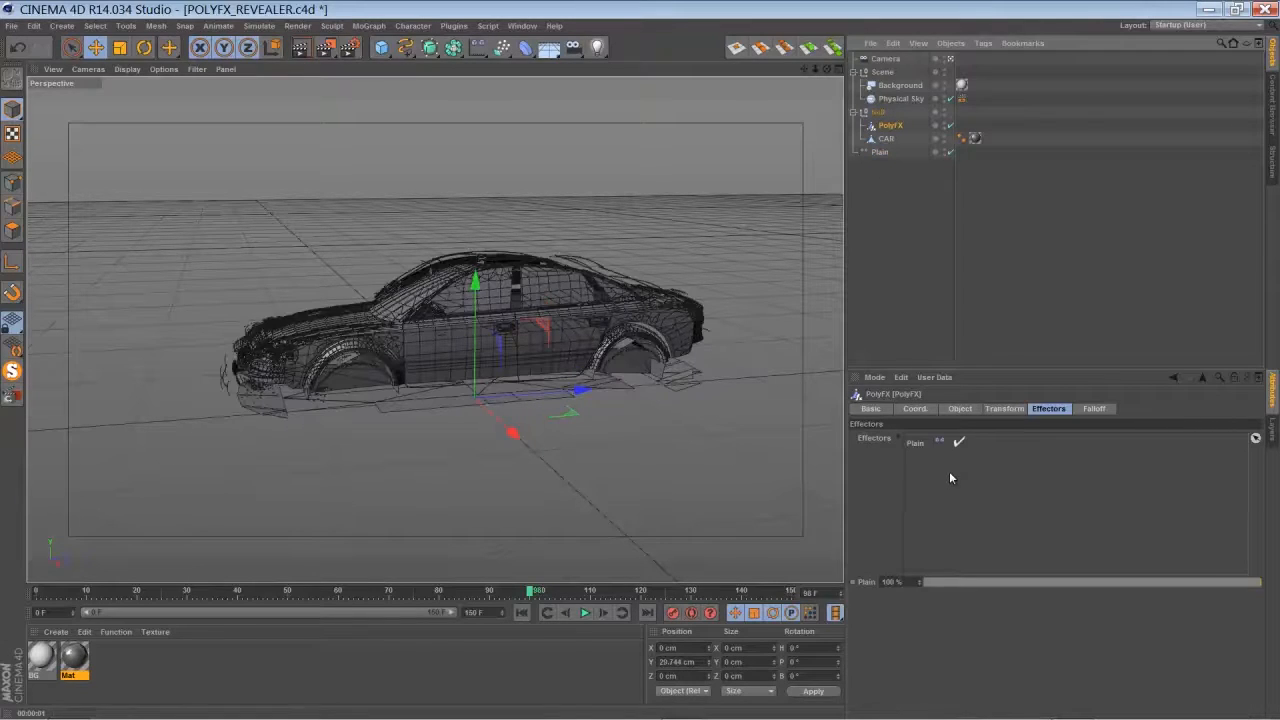
# Set the Plain effector's falloff shape to Linear.
pyautogui.click(880, 153)
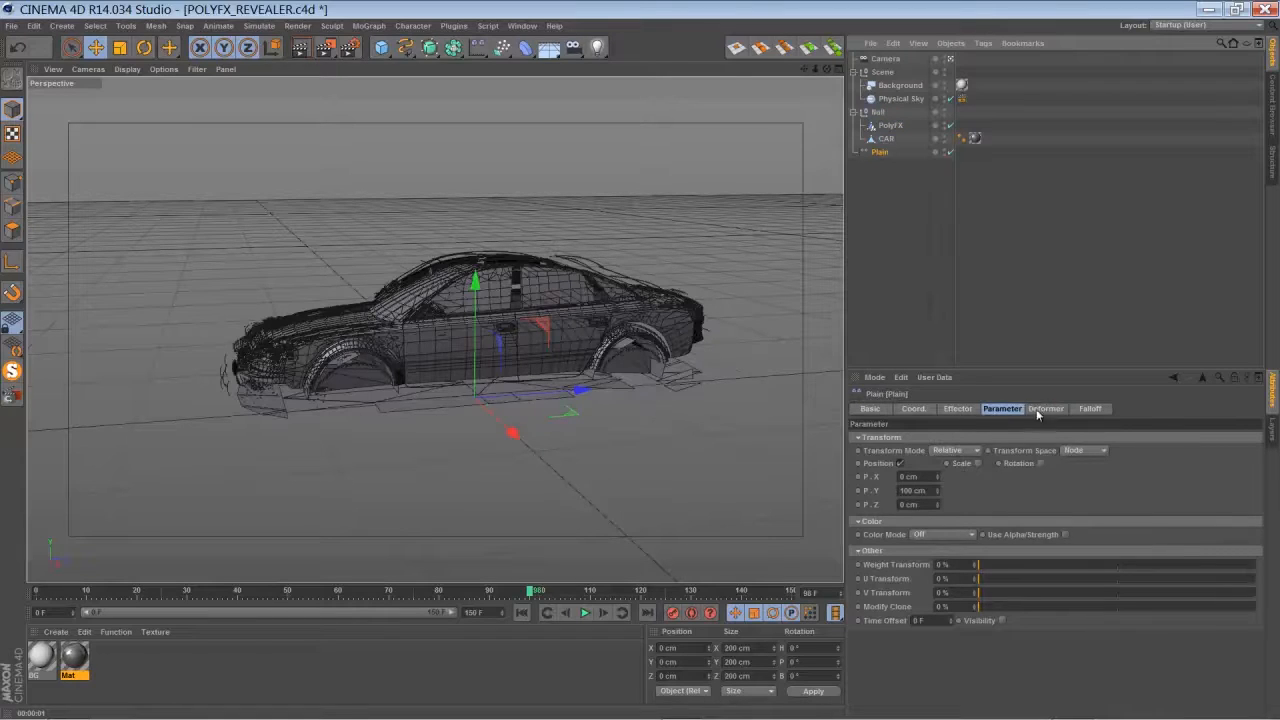
pyautogui.click(1080, 409)
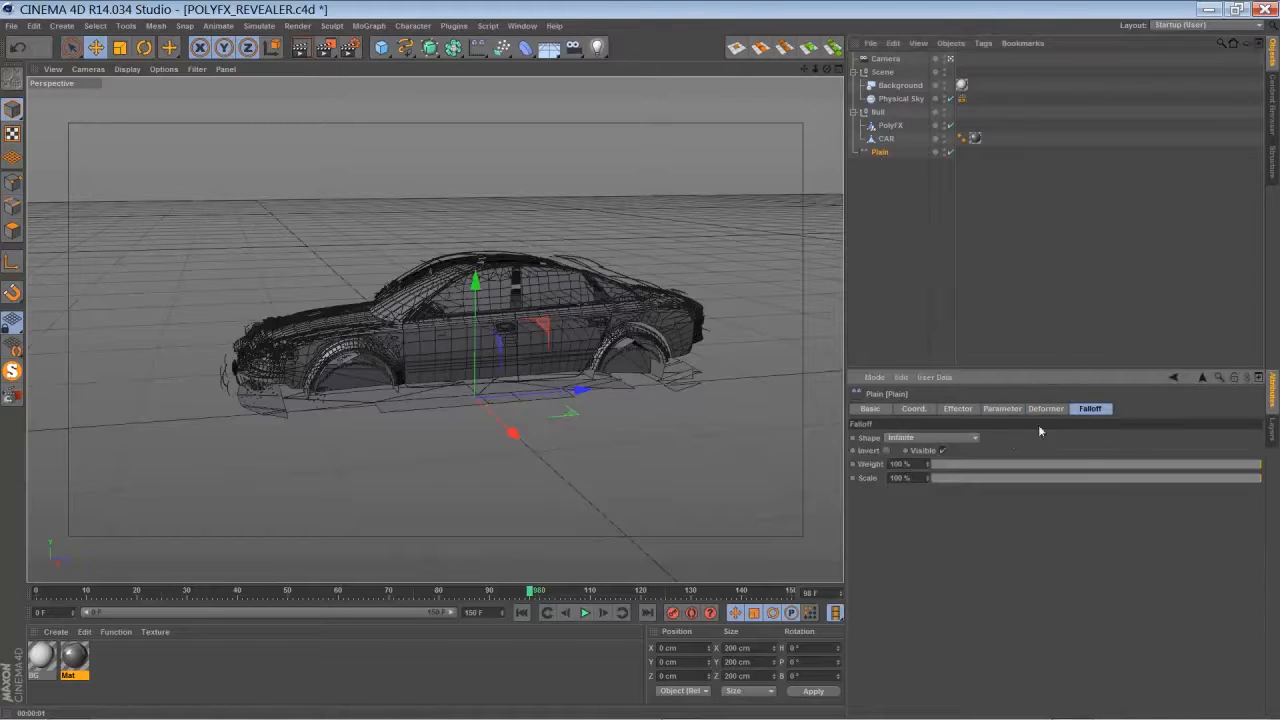
pyautogui.click(944, 439)
pyautogui.click(936, 521)
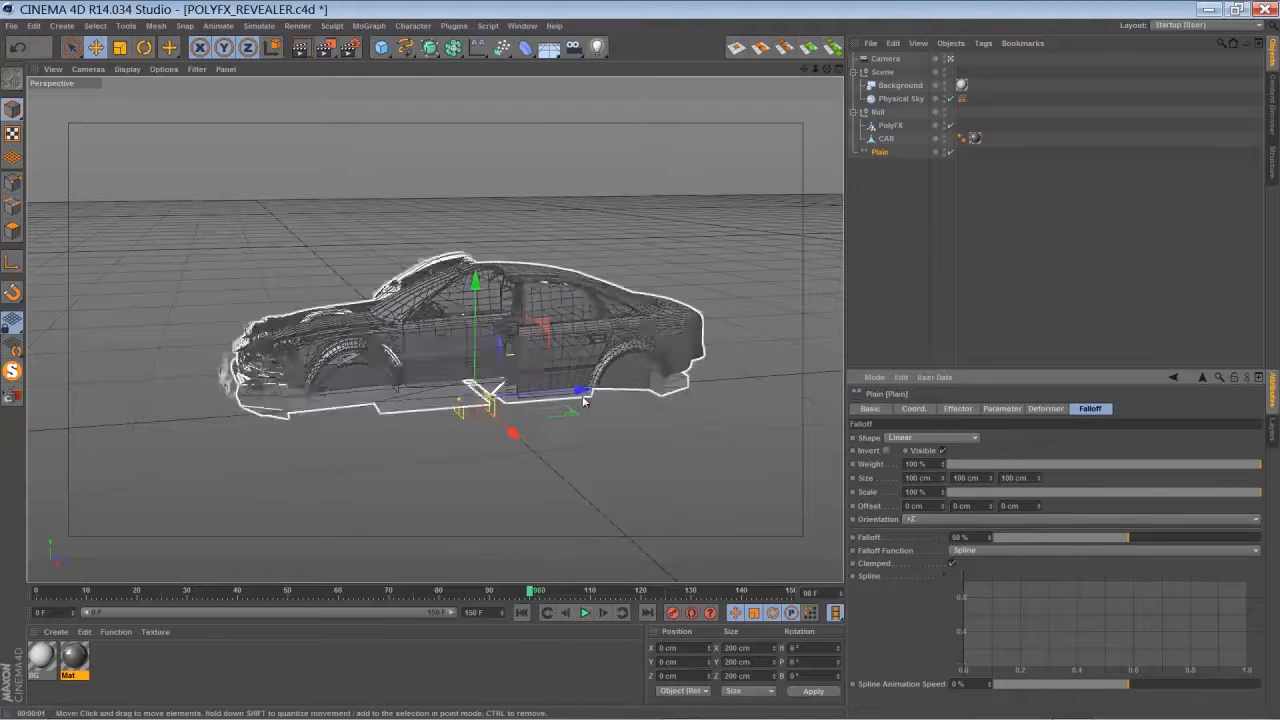
# Orient the Plain effector's linear falloff to -Z and enlarge its Z size to 1316 cm, shifting the effector along Z.
pyautogui.moveTo(584, 391); pyautogui.dragTo(582, 493)
pyautogui.click(922, 520)
pyautogui.click(918, 603)
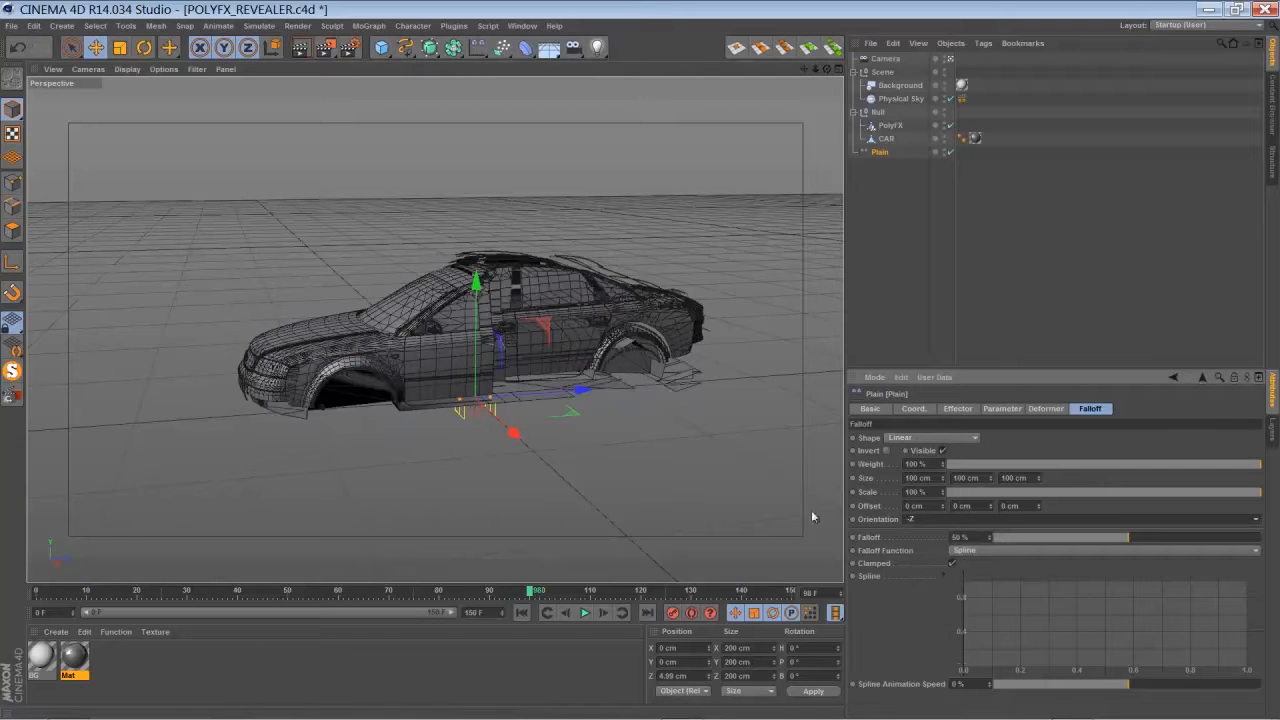
pyautogui.moveTo(580, 394); pyautogui.dragTo(589, 426)
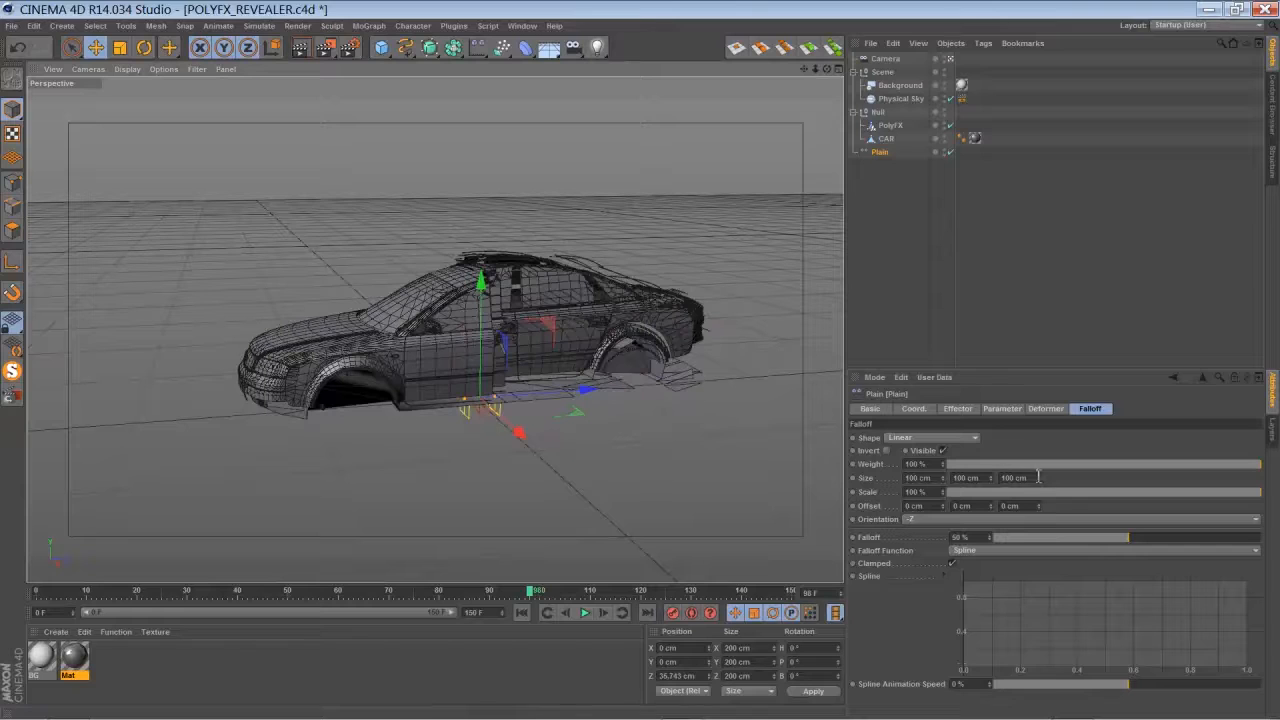
pyautogui.moveTo(1039, 481)
pyautogui.mouseDown()
pyautogui.moveTo(1029, 446)
pyautogui.moveTo(1043, 523)
pyautogui.moveTo(1040, 484)
pyautogui.mouseUp()
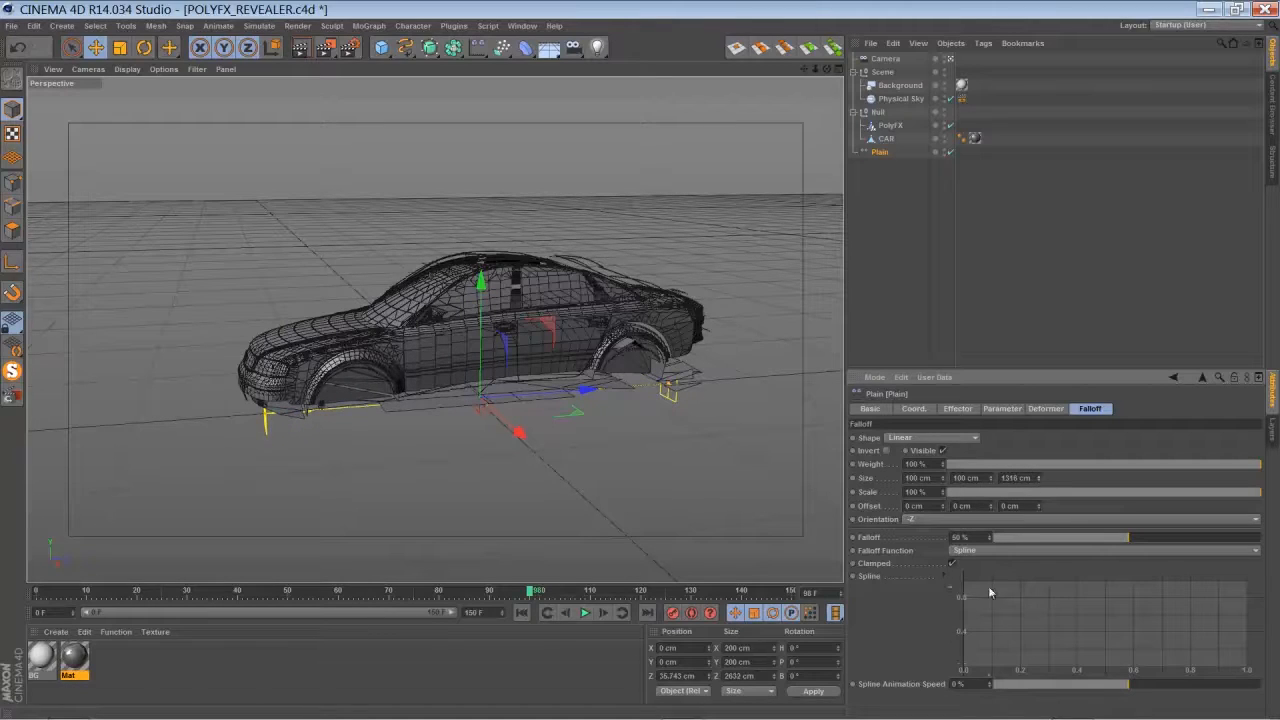
# Replace the Plain effector's position transform with a uniform scale of -1 and slide the effector along Z to test the reveal.
pyautogui.click(1002, 409)
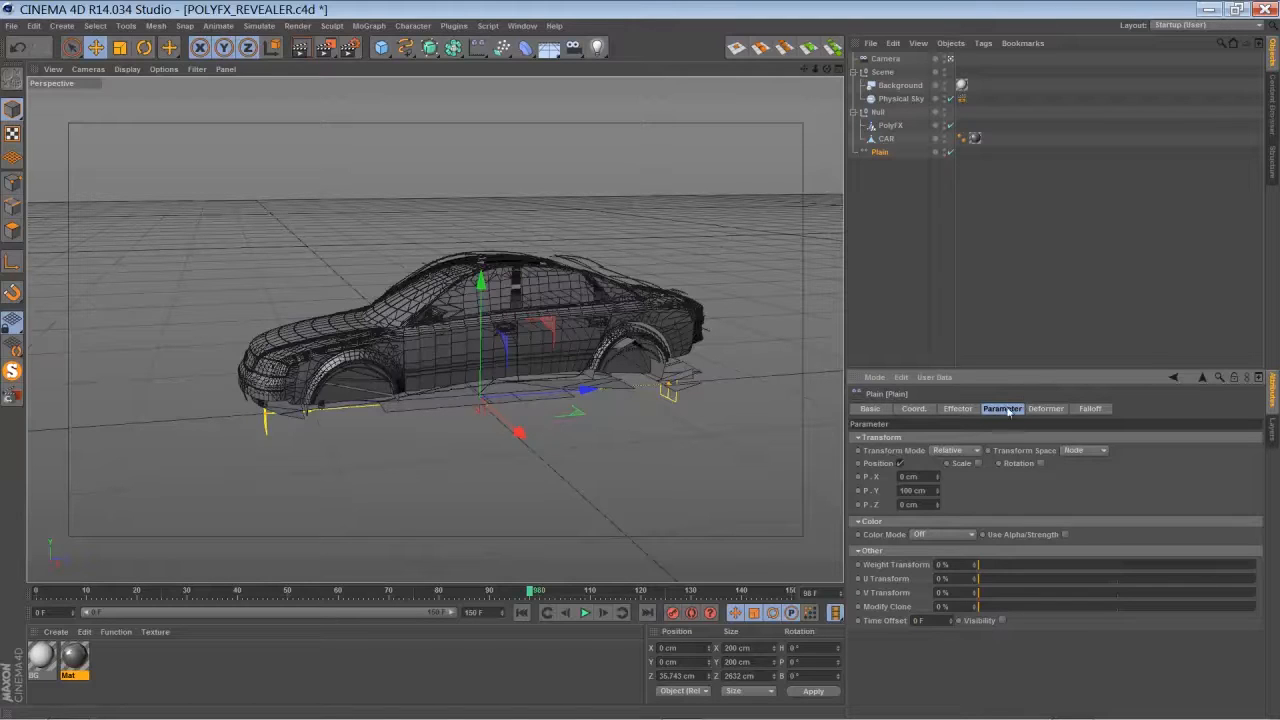
pyautogui.click(902, 464)
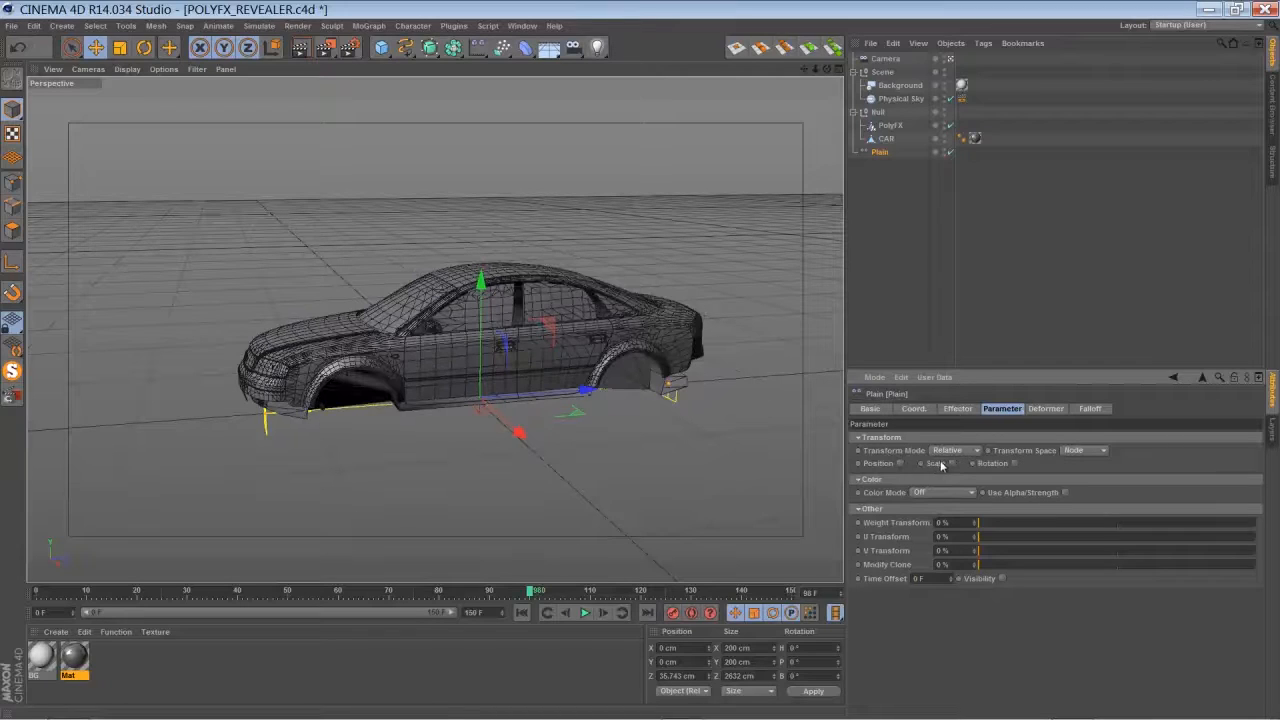
pyautogui.click(951, 464)
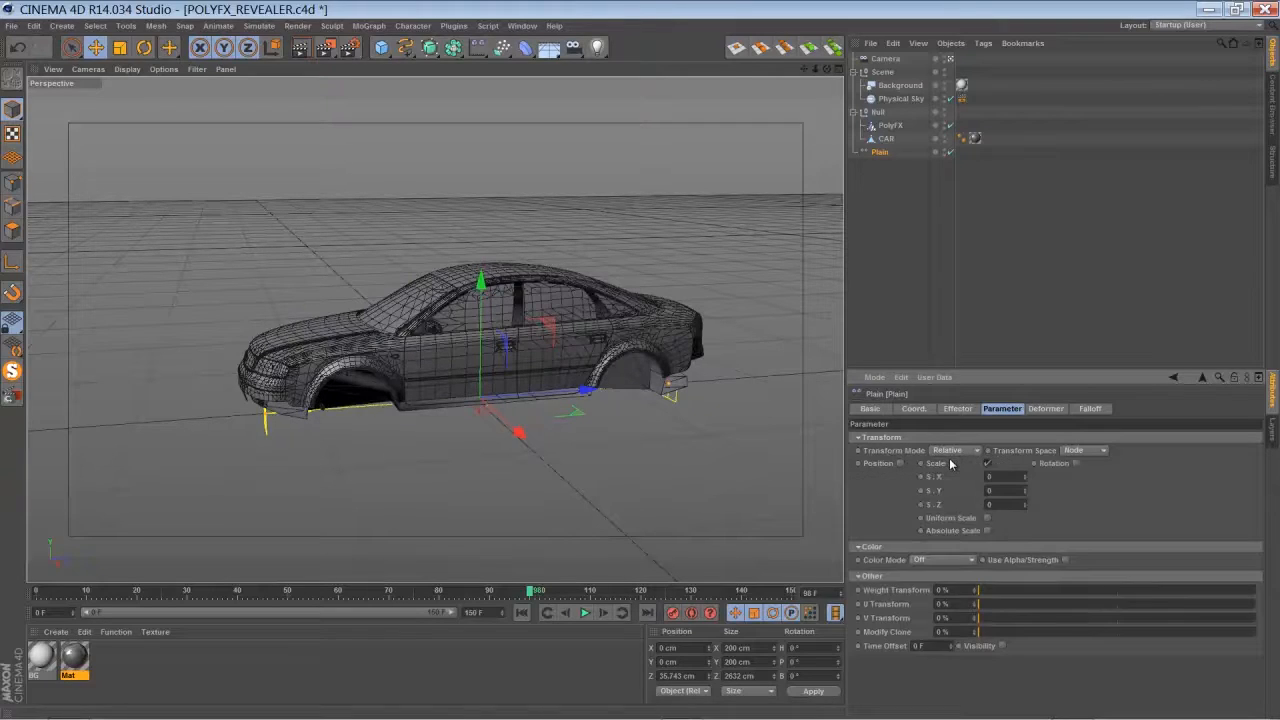
pyautogui.click(987, 518)
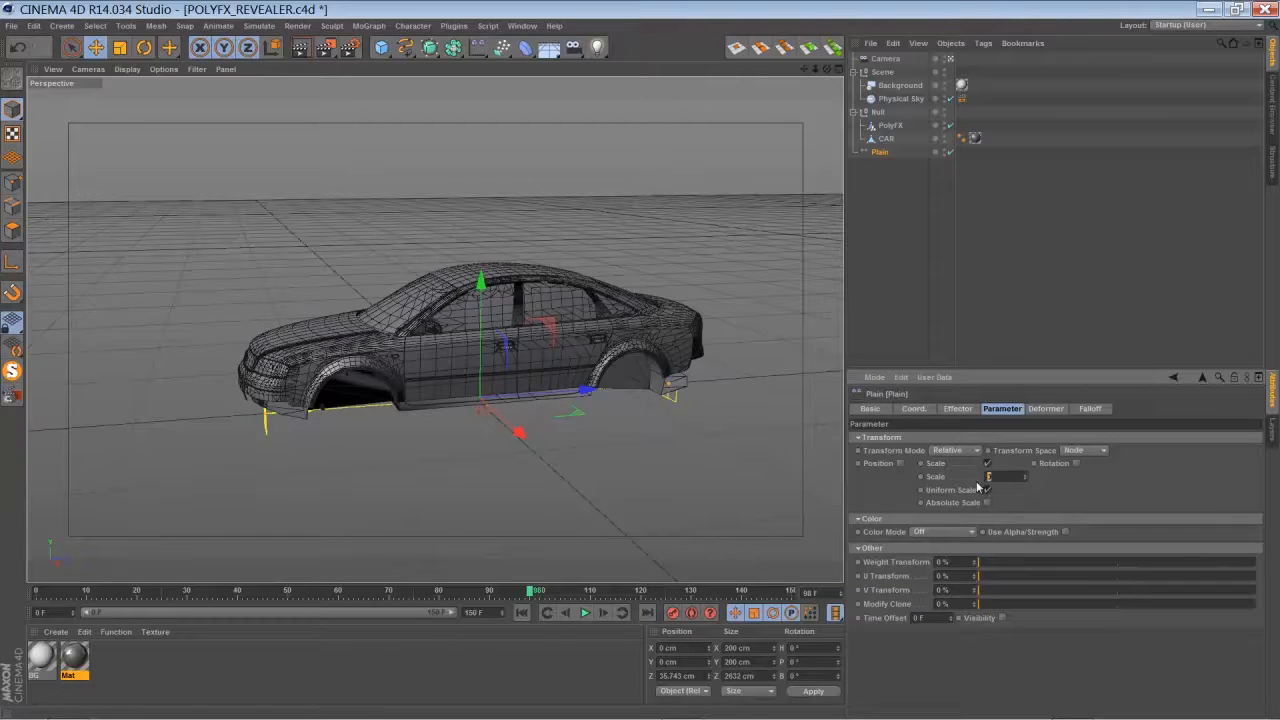
pyautogui.press('Return')
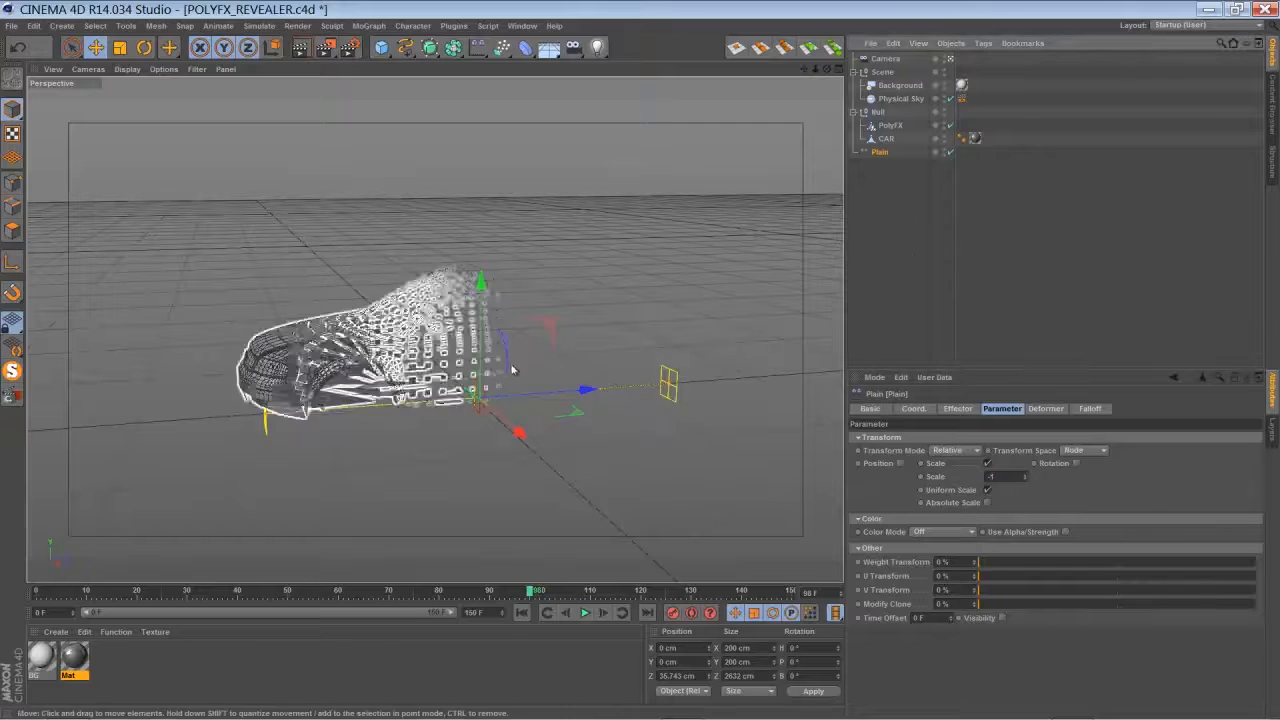
pyautogui.moveTo(588, 390); pyautogui.dragTo(598, 437)
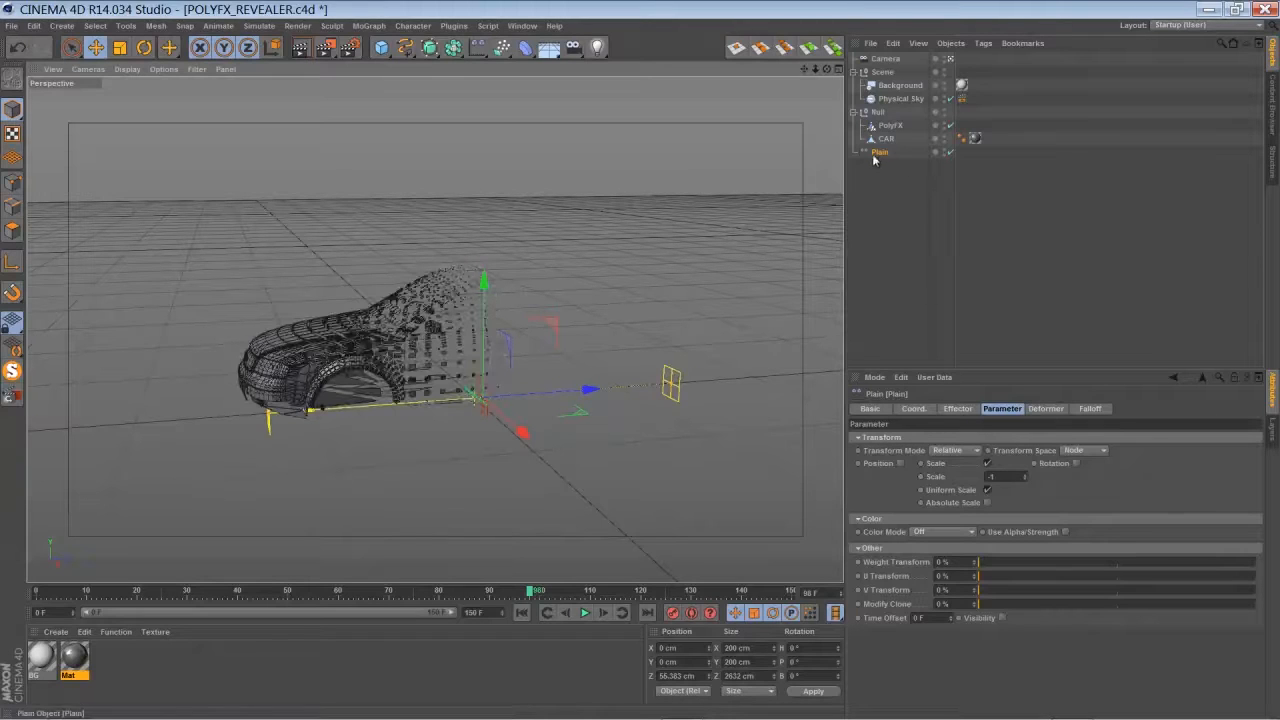
# Add a Random effector and place it inside the Null below CAR.
pyautogui.click(477, 48)
pyautogui.click(858, 66)
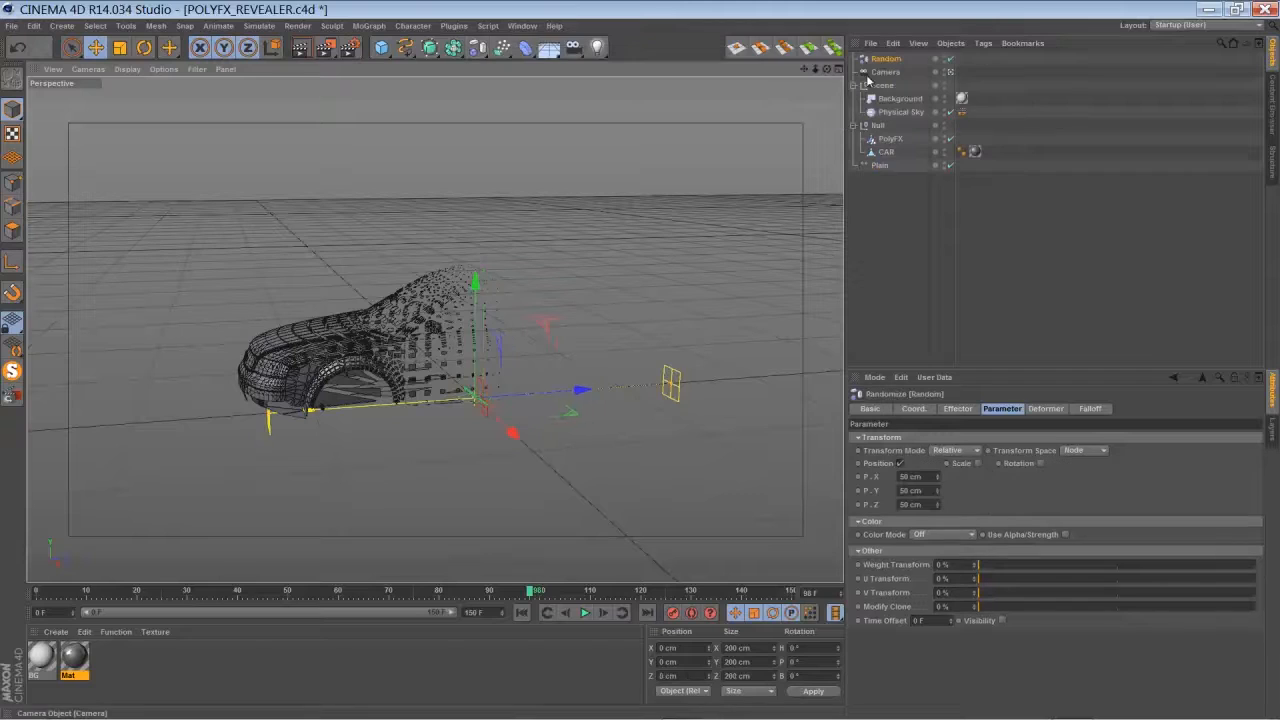
pyautogui.moveTo(885, 59); pyautogui.dragTo(884, 164)
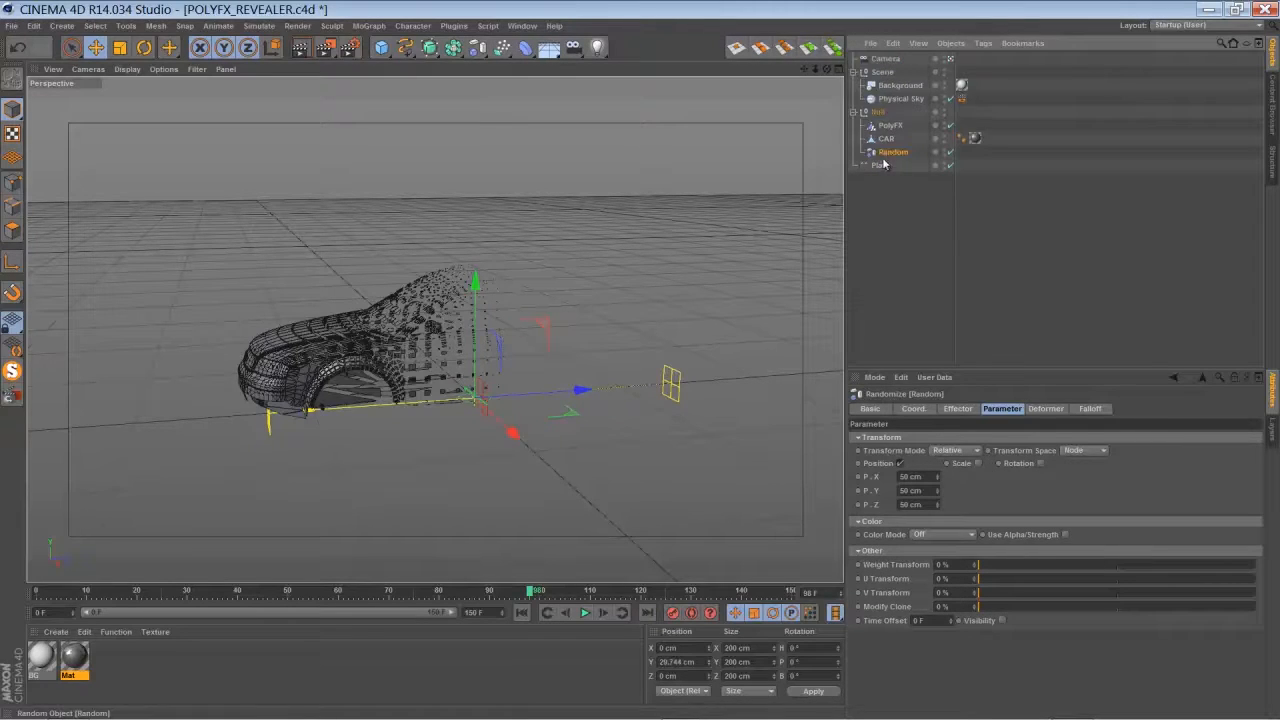
# Assign the Random effector to the PolyFX effectors list, above Plain.
pyautogui.click(890, 125)
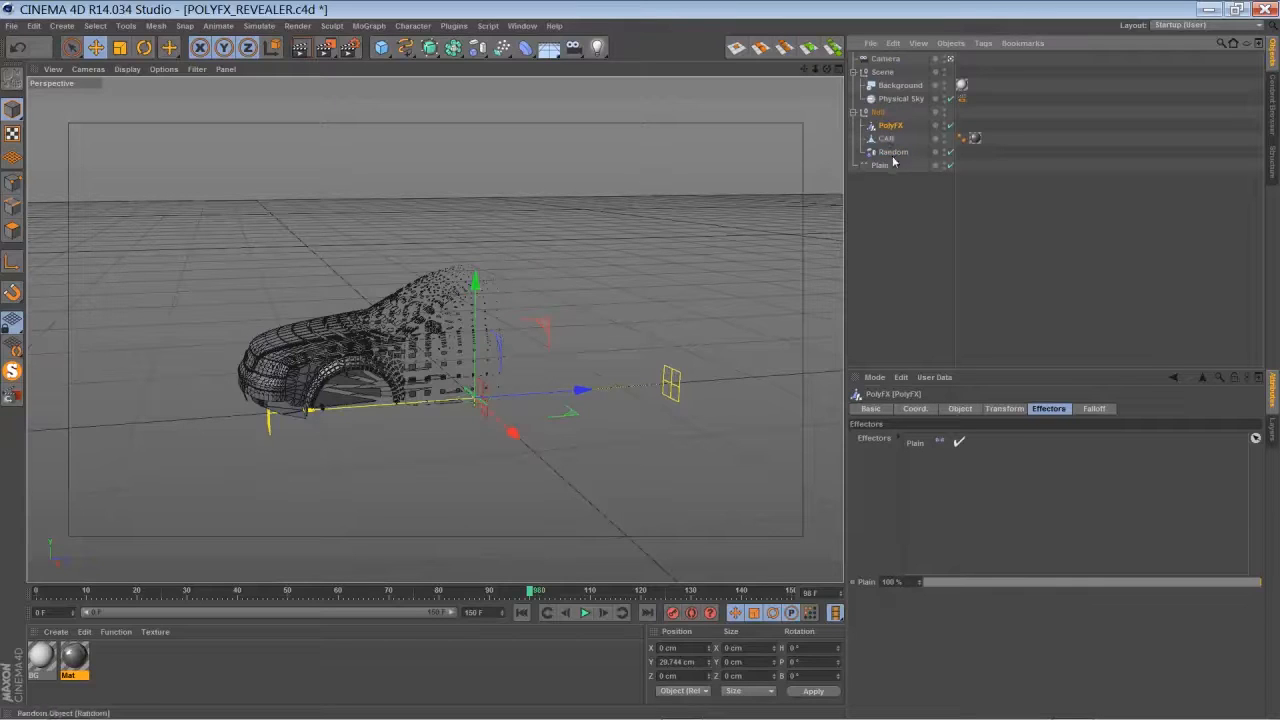
pyautogui.moveTo(895, 155); pyautogui.dragTo(918, 268)
pyautogui.moveTo(925, 350); pyautogui.dragTo(922, 448)
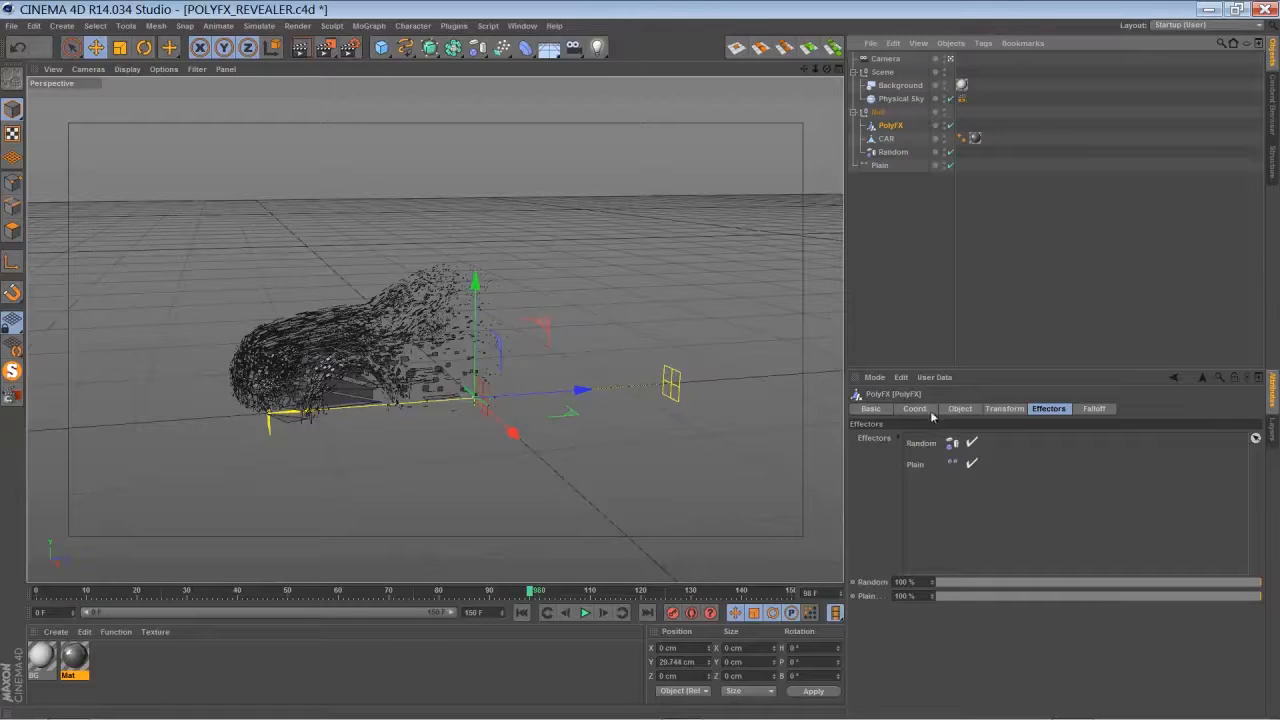
# Turn off the Random effector's position transform and make the Plain effector a child of Random.
pyautogui.click(885, 153)
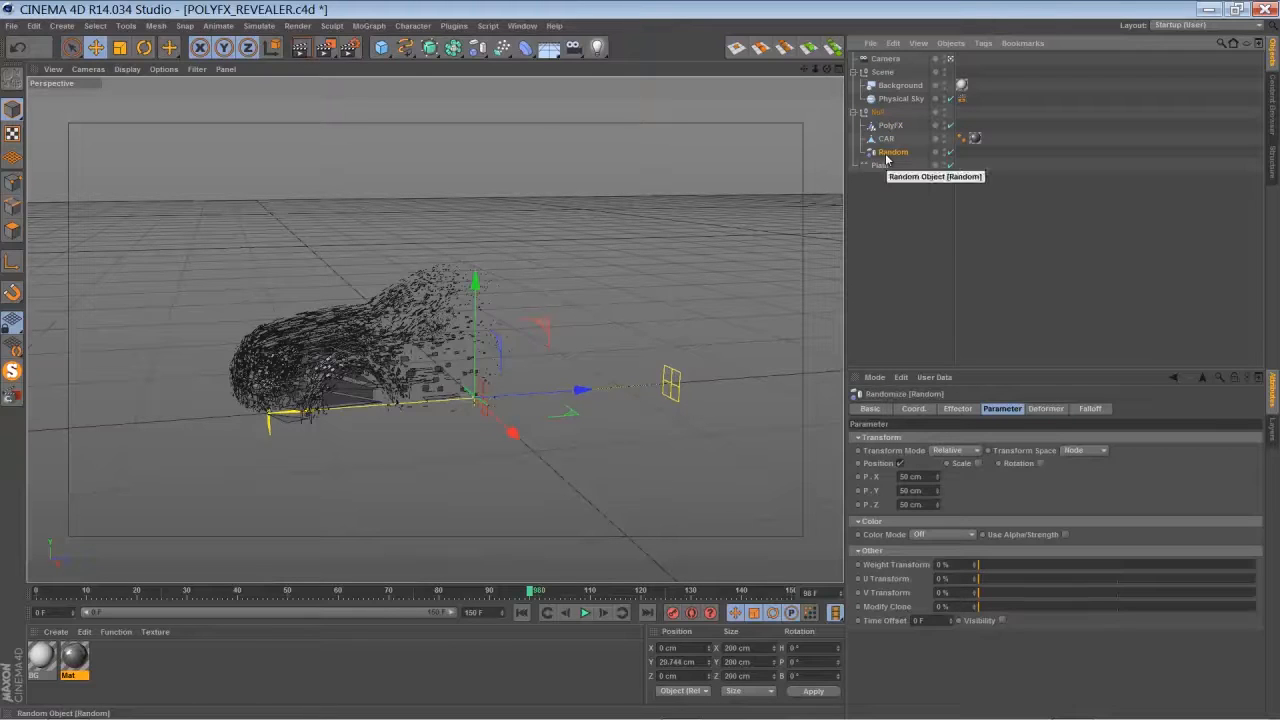
pyautogui.click(899, 465)
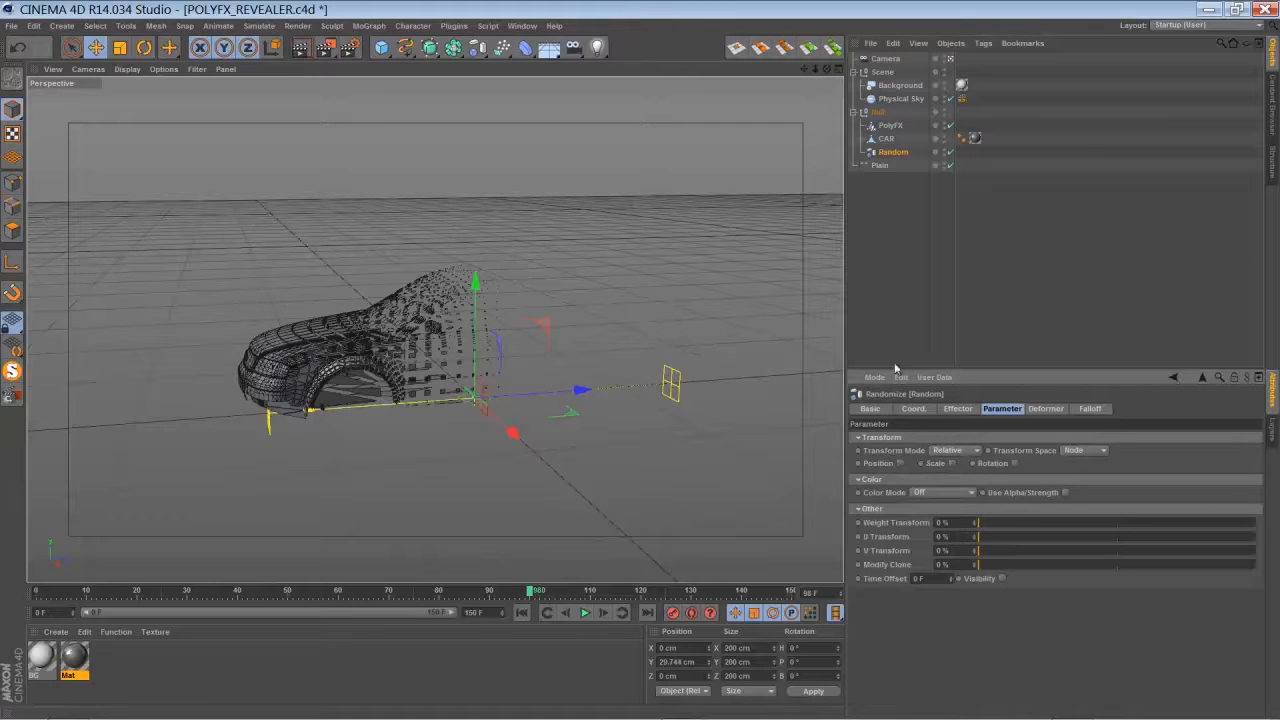
pyautogui.moveTo(878, 168); pyautogui.dragTo(887, 157)
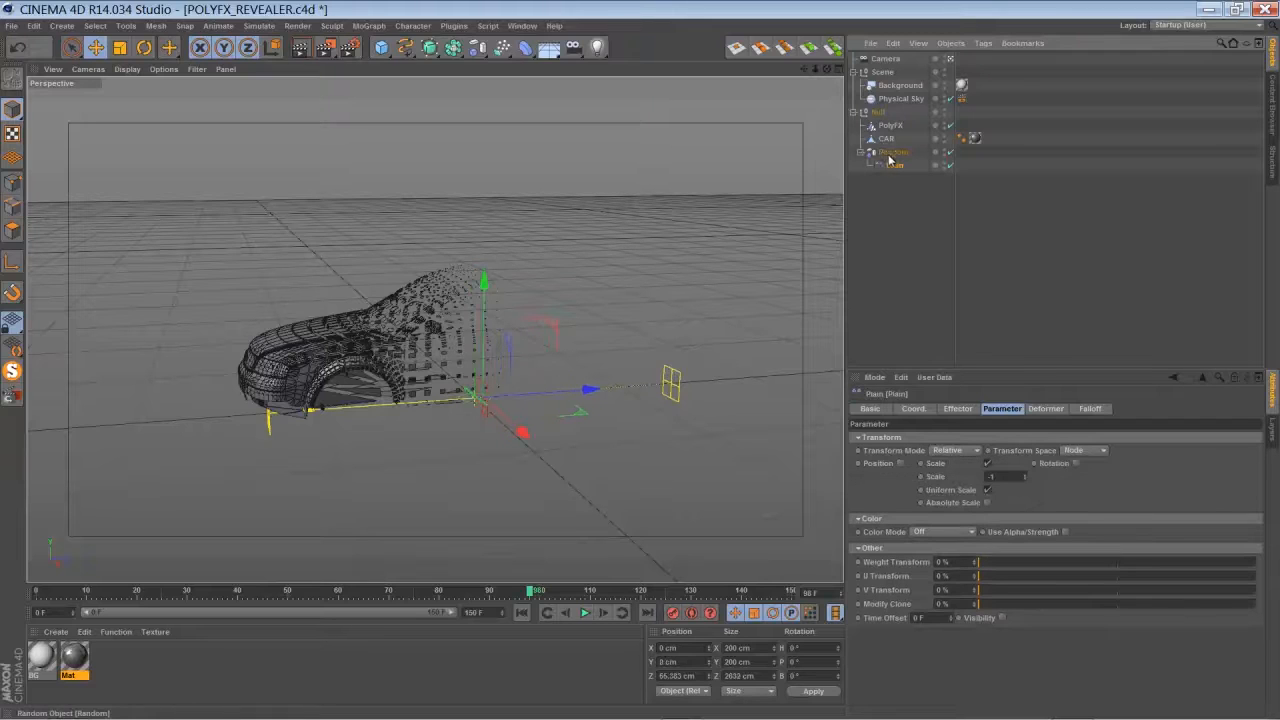
pyautogui.click(891, 152)
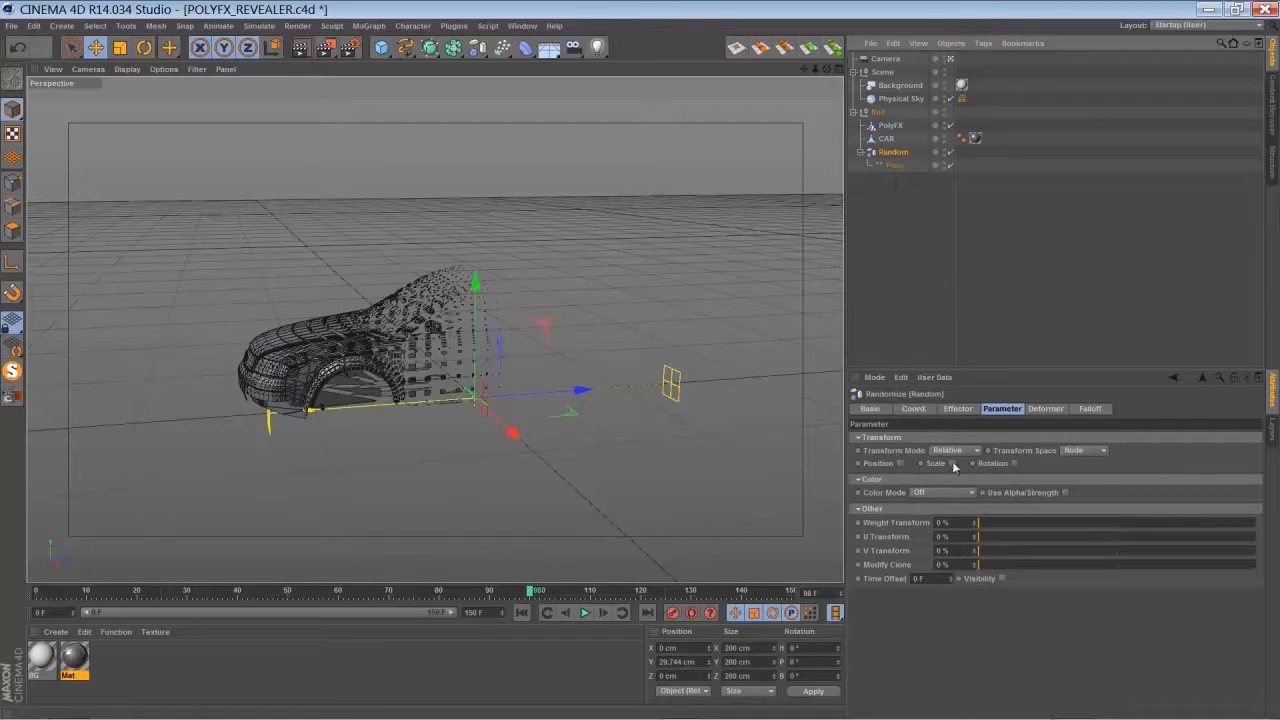
# Set the Random effector's Weight Transform to 42 % and slide it along Z as a test, returning it to Z 0 cm.
pyautogui.moveTo(986, 524); pyautogui.dragTo(1100, 521)
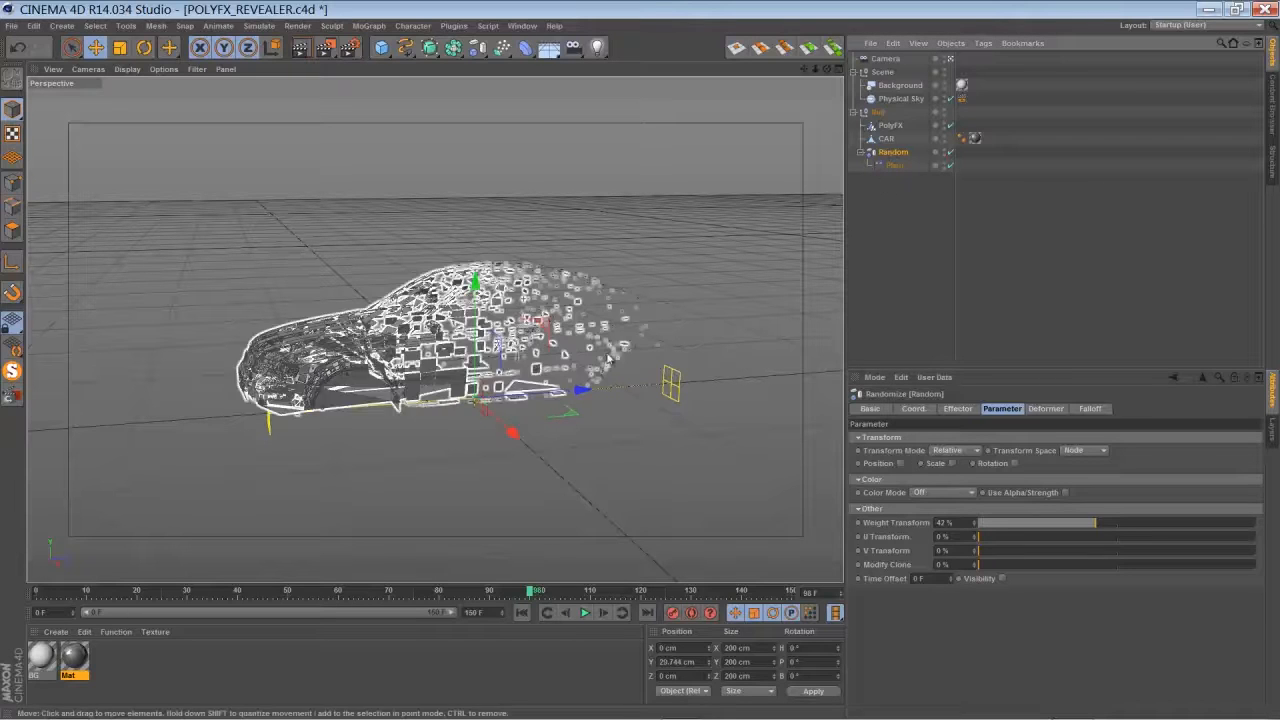
pyautogui.moveTo(584, 390); pyautogui.dragTo(495, 420)
pyautogui.moveTo(505, 423); pyautogui.dragTo(586, 450)
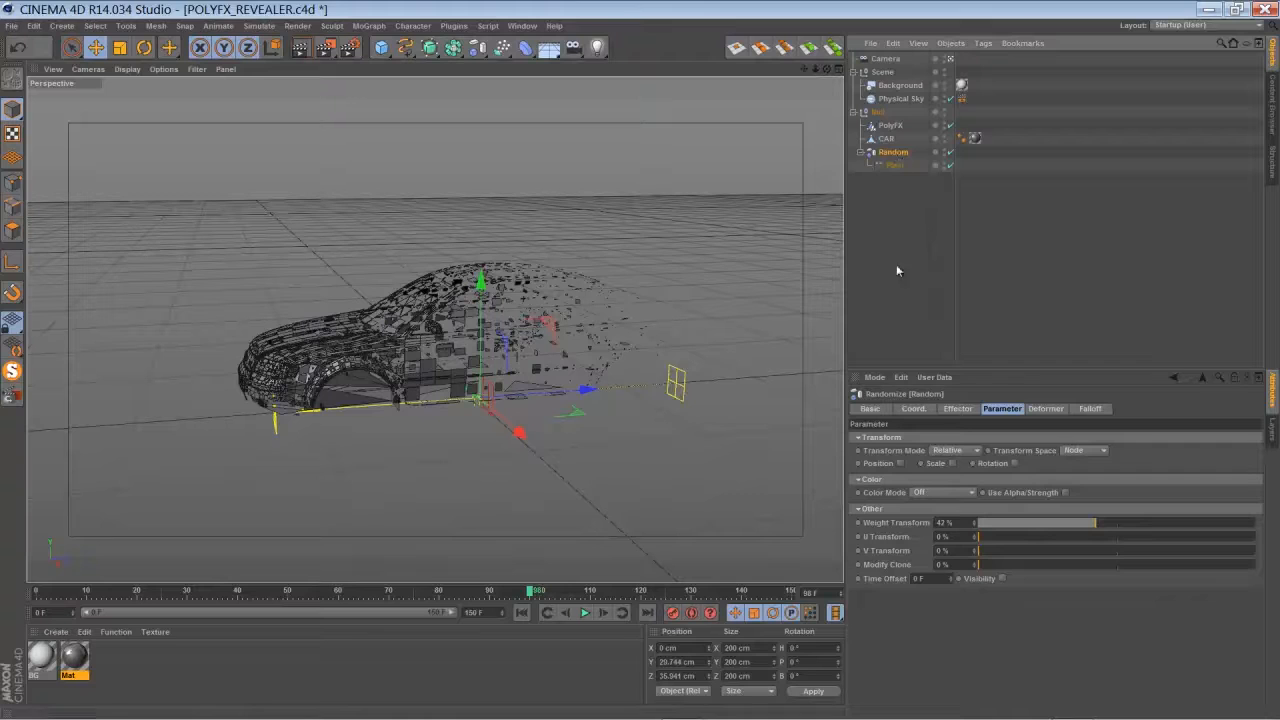
pyautogui.click(921, 405)
pyautogui.rightClick(917, 466)
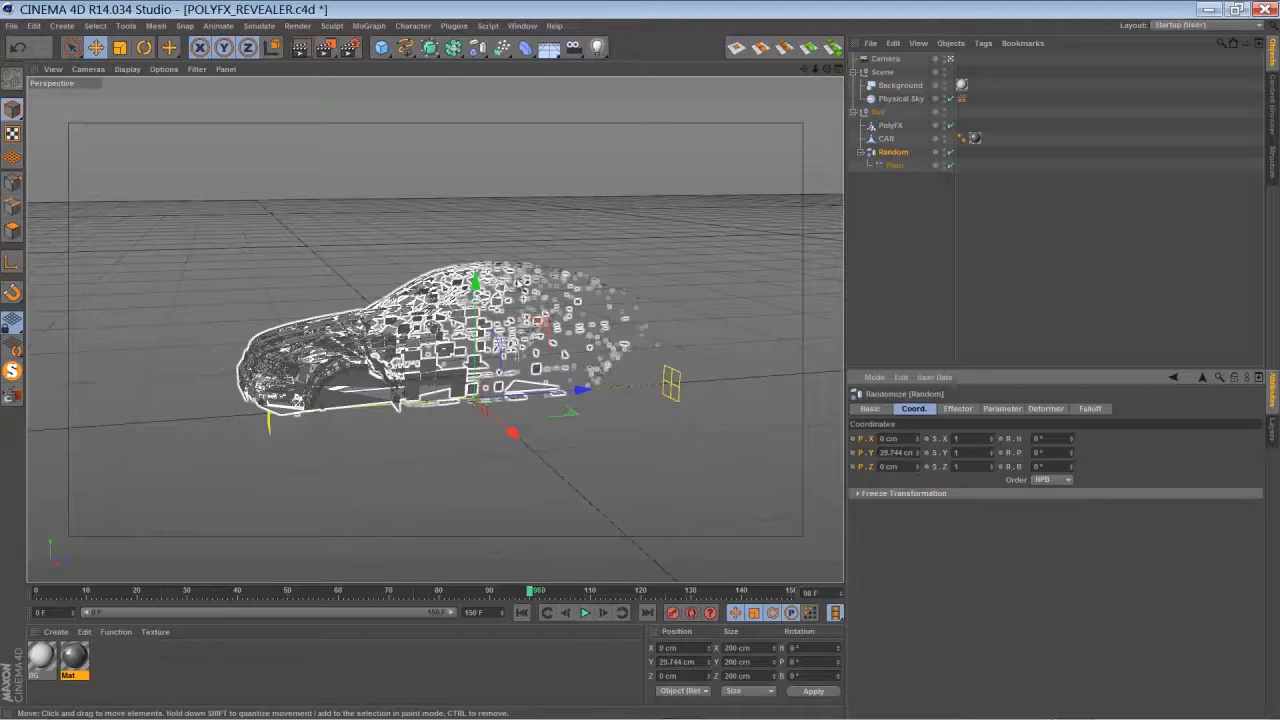
# Add a Cube and move it in front of and above the car, to about Z -1627 cm and Y 1498 cm.
pyautogui.moveTo(380, 47); pyautogui.dragTo(519, 70)
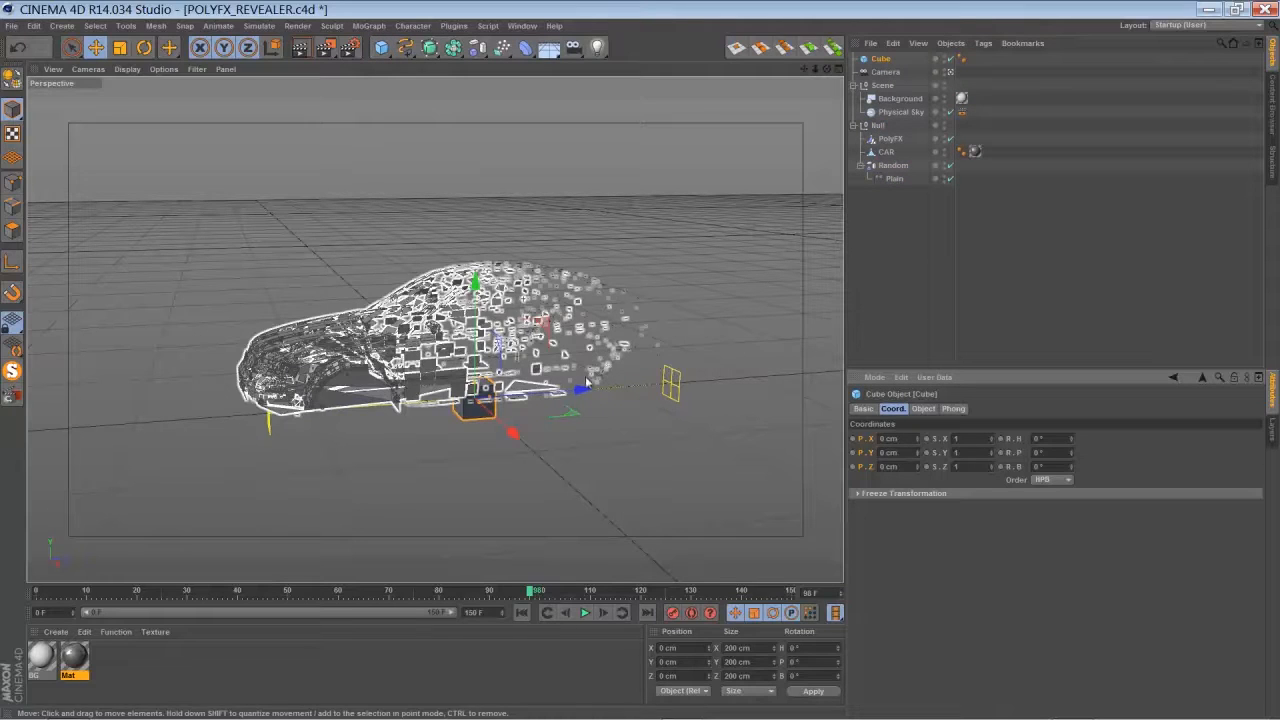
pyautogui.moveTo(580, 388); pyautogui.dragTo(327, 426)
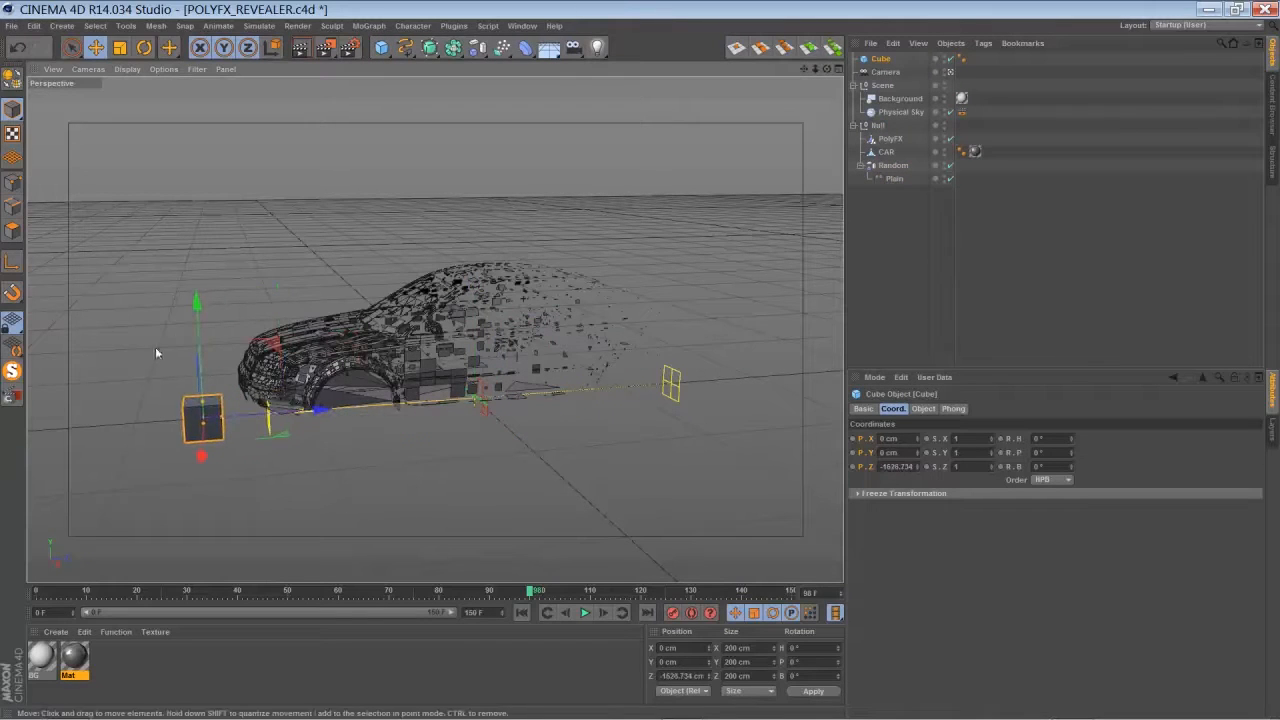
pyautogui.moveTo(192, 300); pyautogui.dragTo(174, 26)
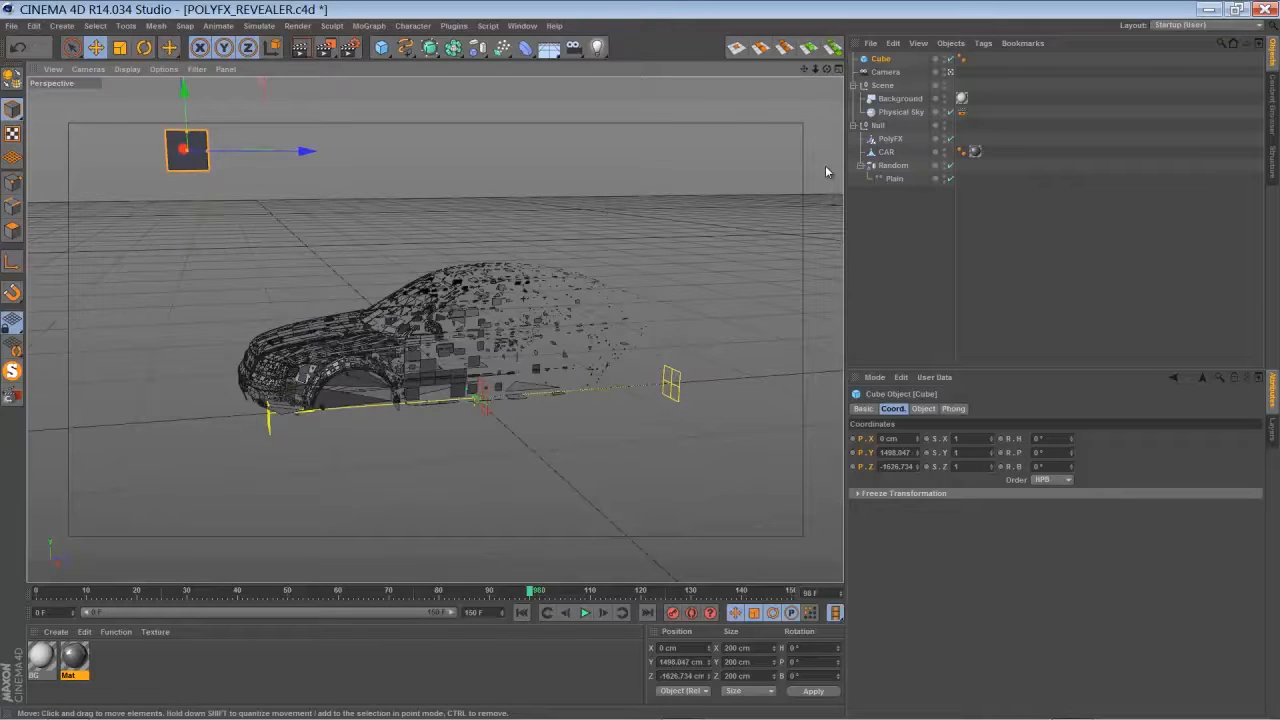
# Add an Inheritance effector and make it a child of Random, below Plain.
pyautogui.click(368, 26)
pyautogui.moveTo(385, 46)
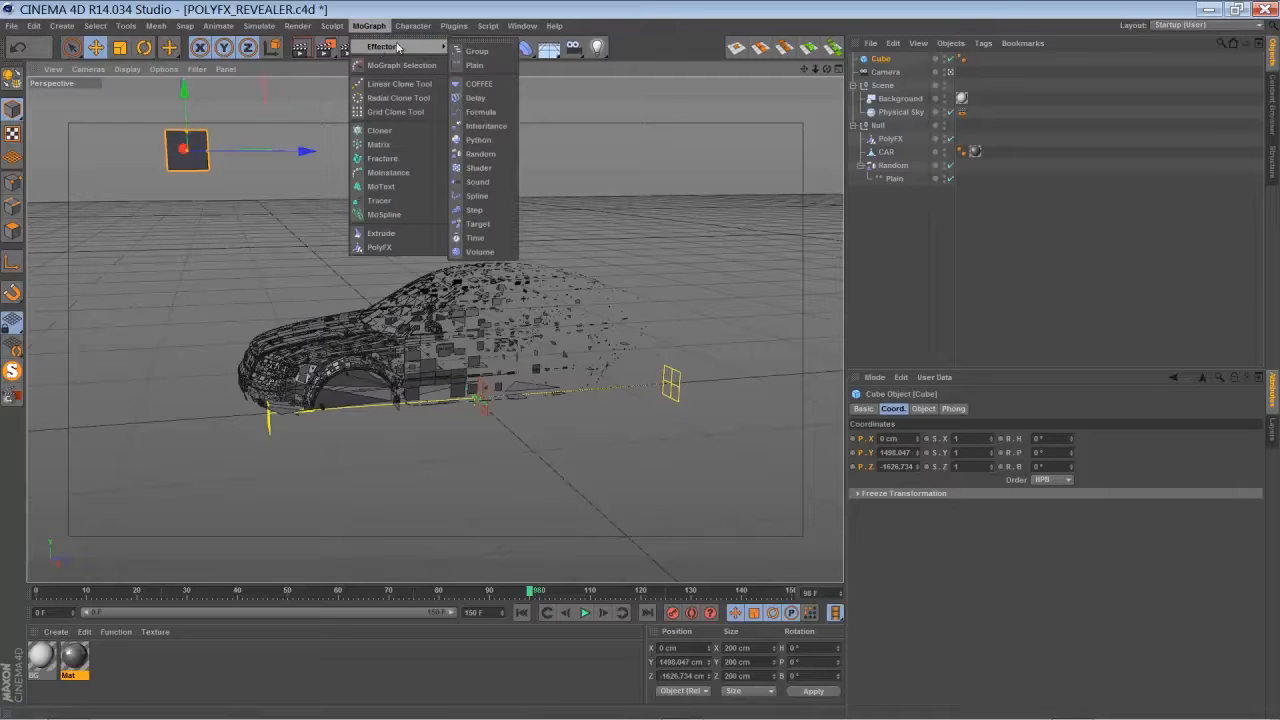
pyautogui.click(490, 128)
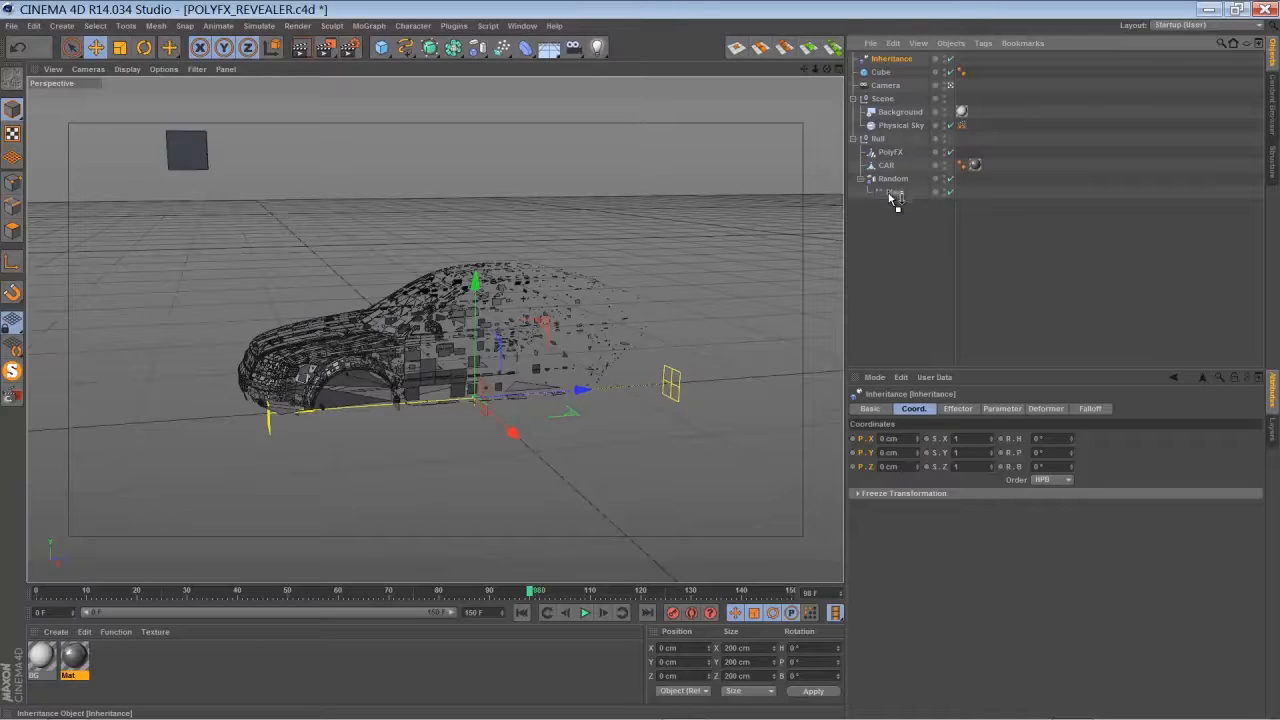
pyautogui.moveTo(897, 204); pyautogui.dragTo(893, 204)
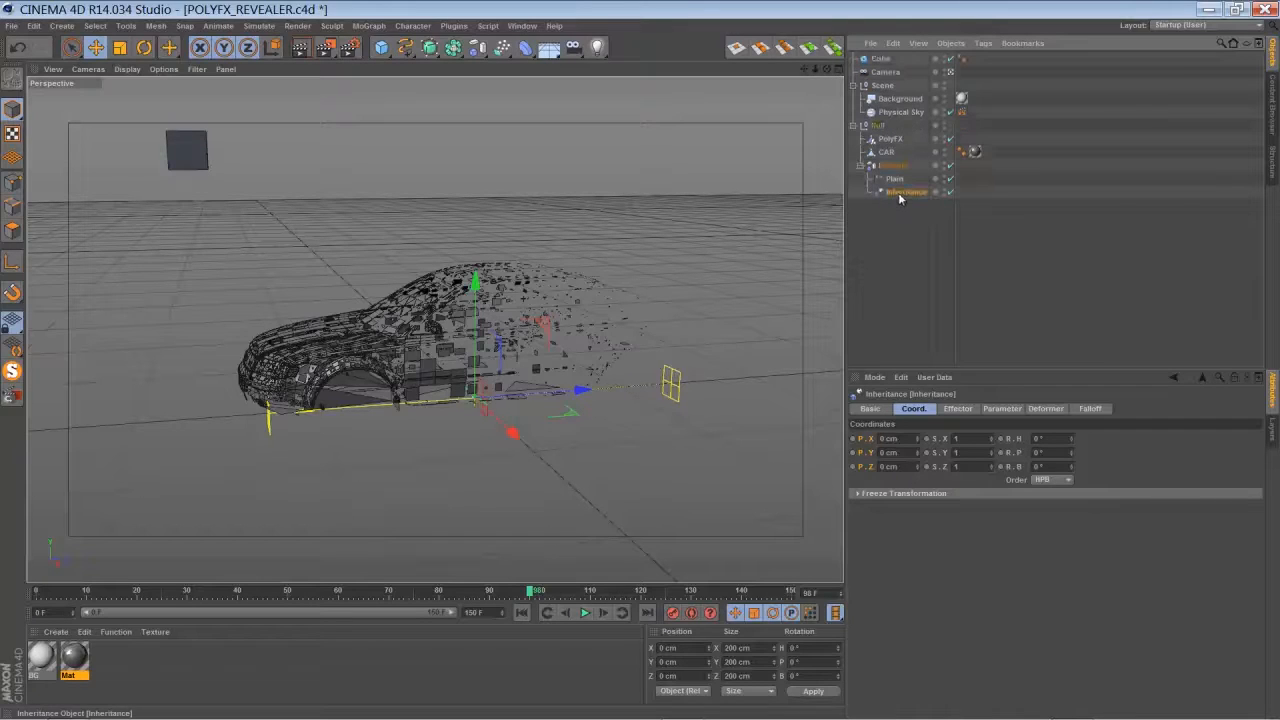
# Assign the Inheritance effector to the PolyFX effectors list, below Plain.
pyautogui.click(893, 141)
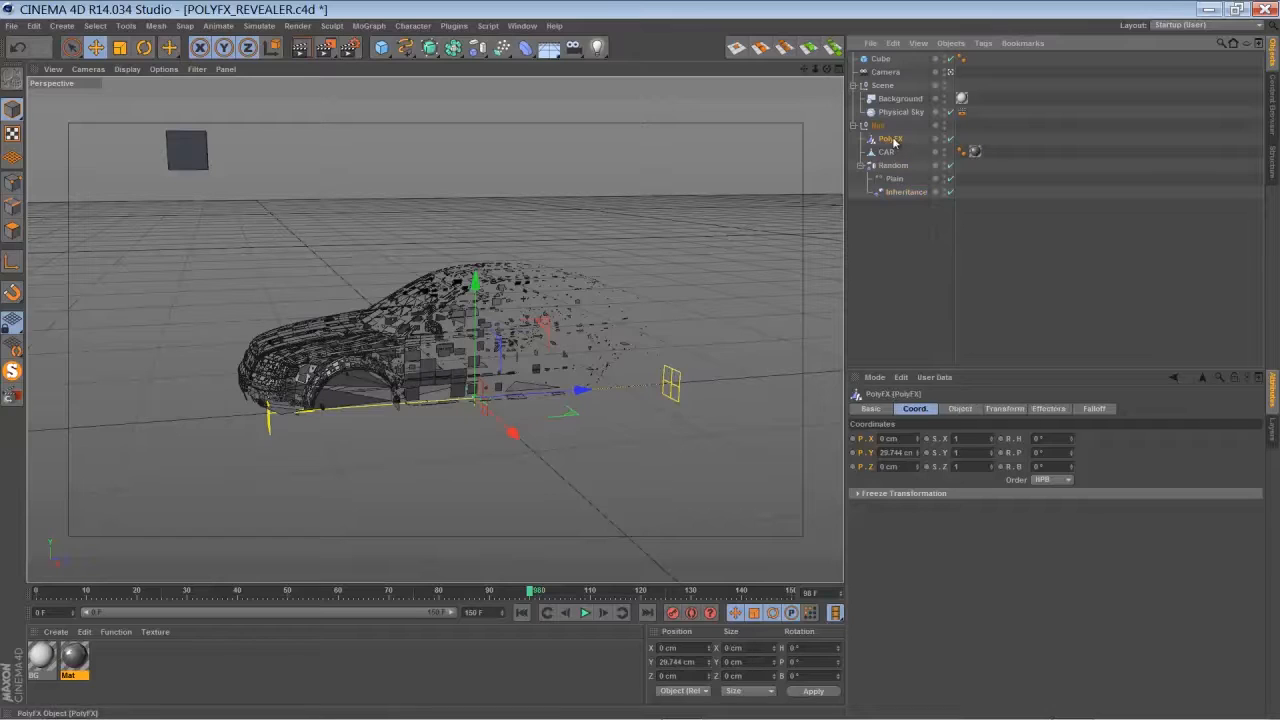
pyautogui.click(1048, 409)
pyautogui.moveTo(885, 196); pyautogui.dragTo(895, 197)
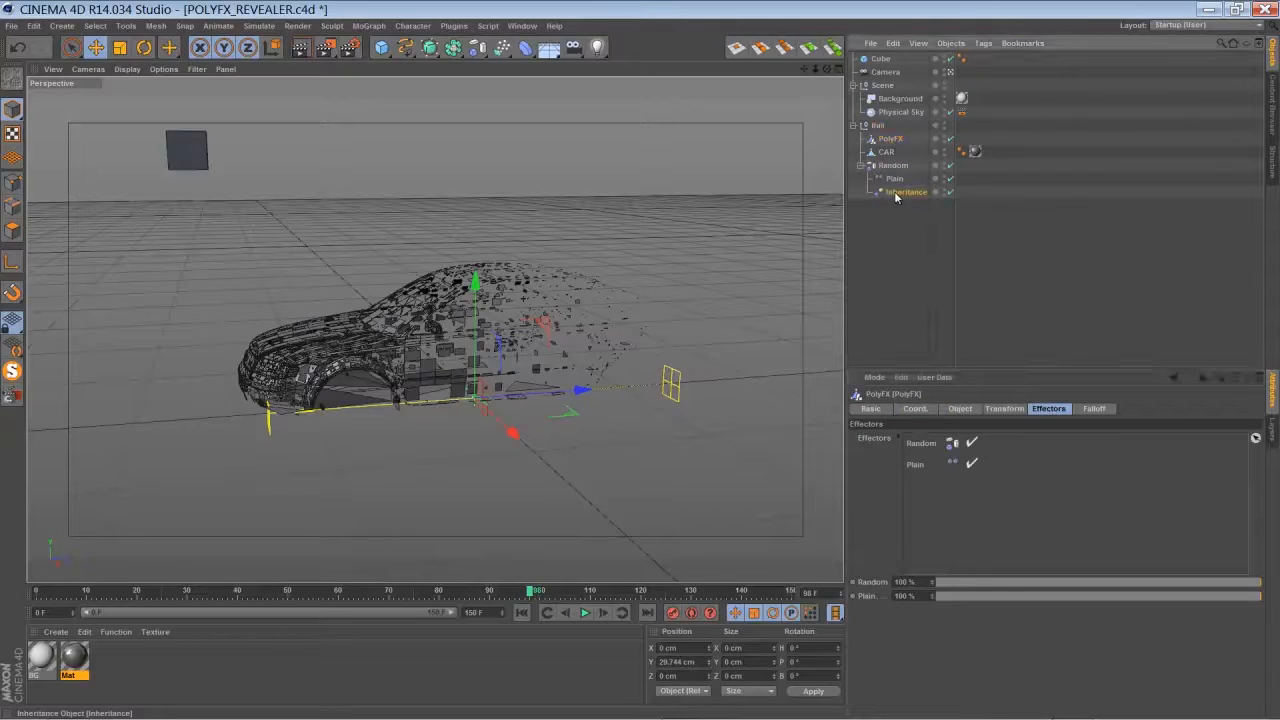
pyautogui.moveTo(942, 474); pyautogui.dragTo(942, 478)
pyautogui.click(930, 487)
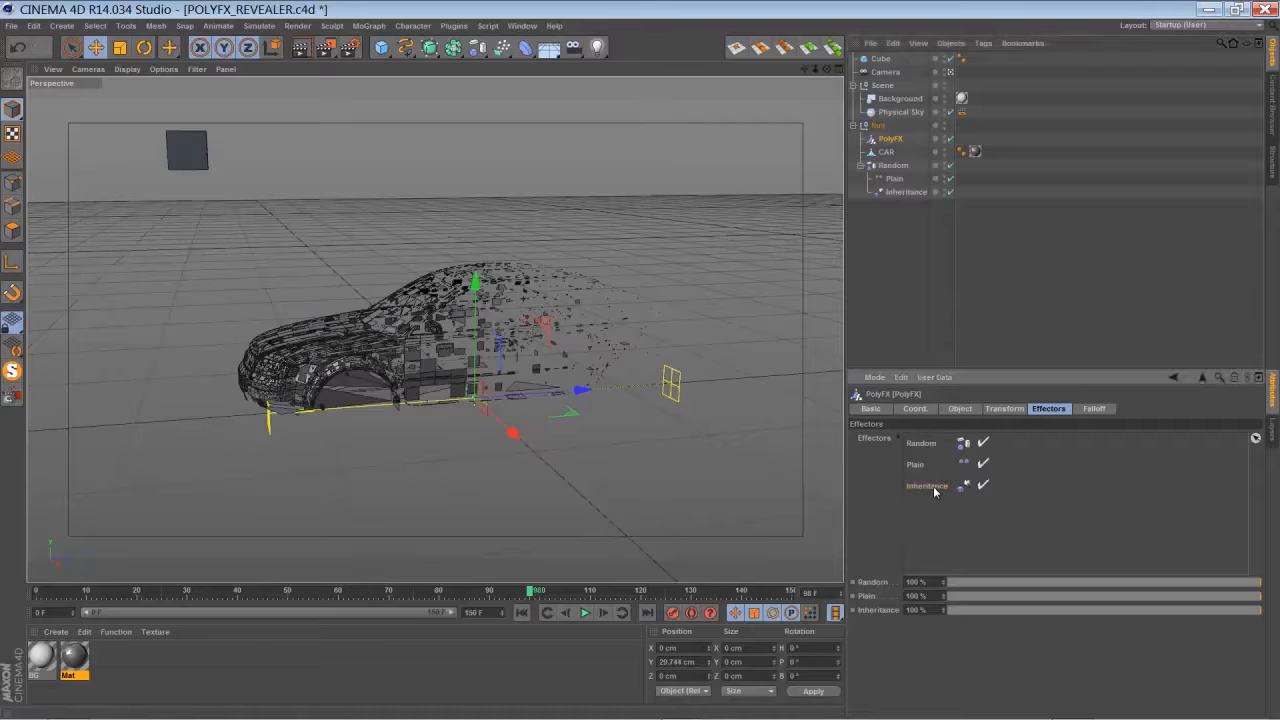
# Assign the Cube as the Inheritance effector's source object, keeping the Direct inheritance mode.
pyautogui.click(905, 192)
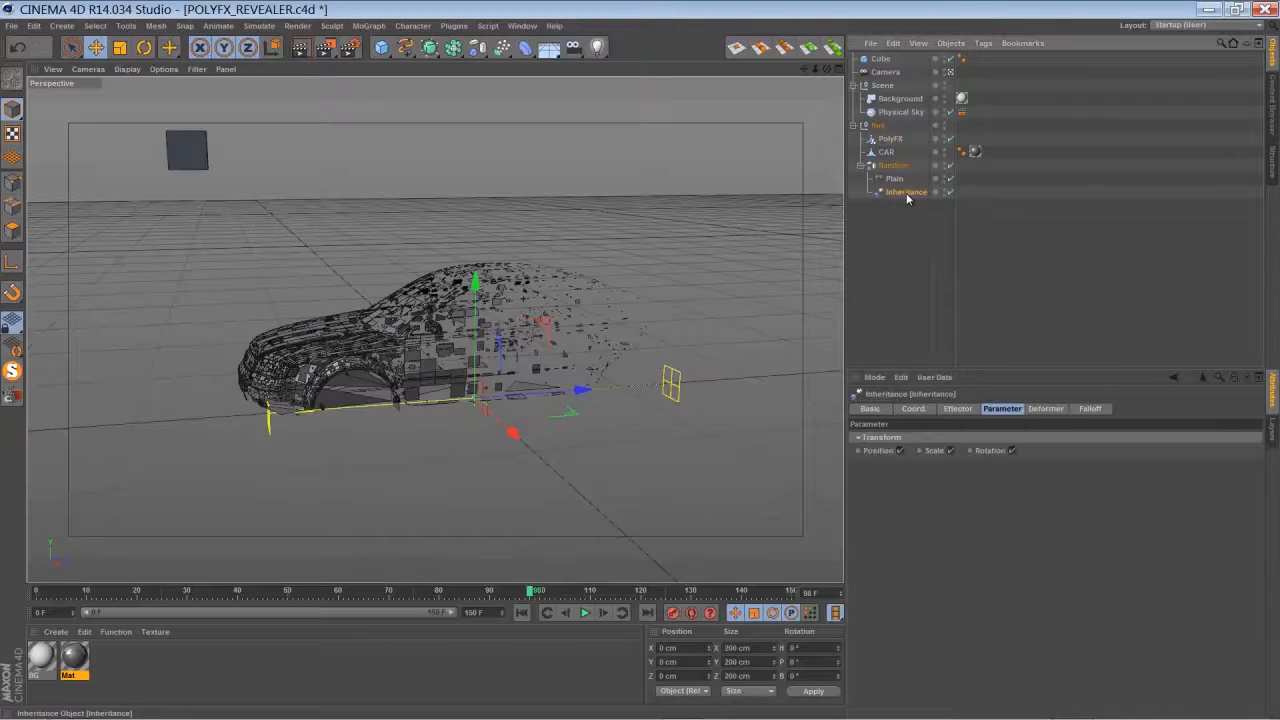
pyautogui.click(957, 409)
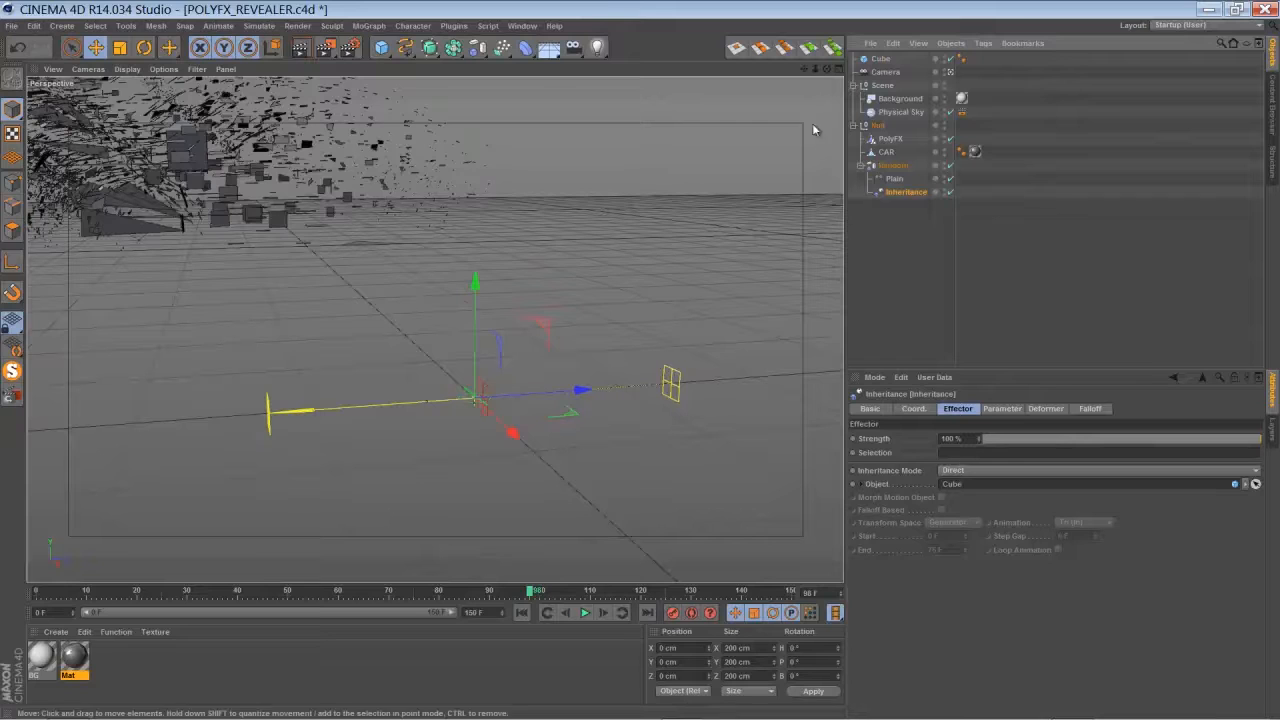
pyautogui.moveTo(814, 69); pyautogui.dragTo(812, 83)
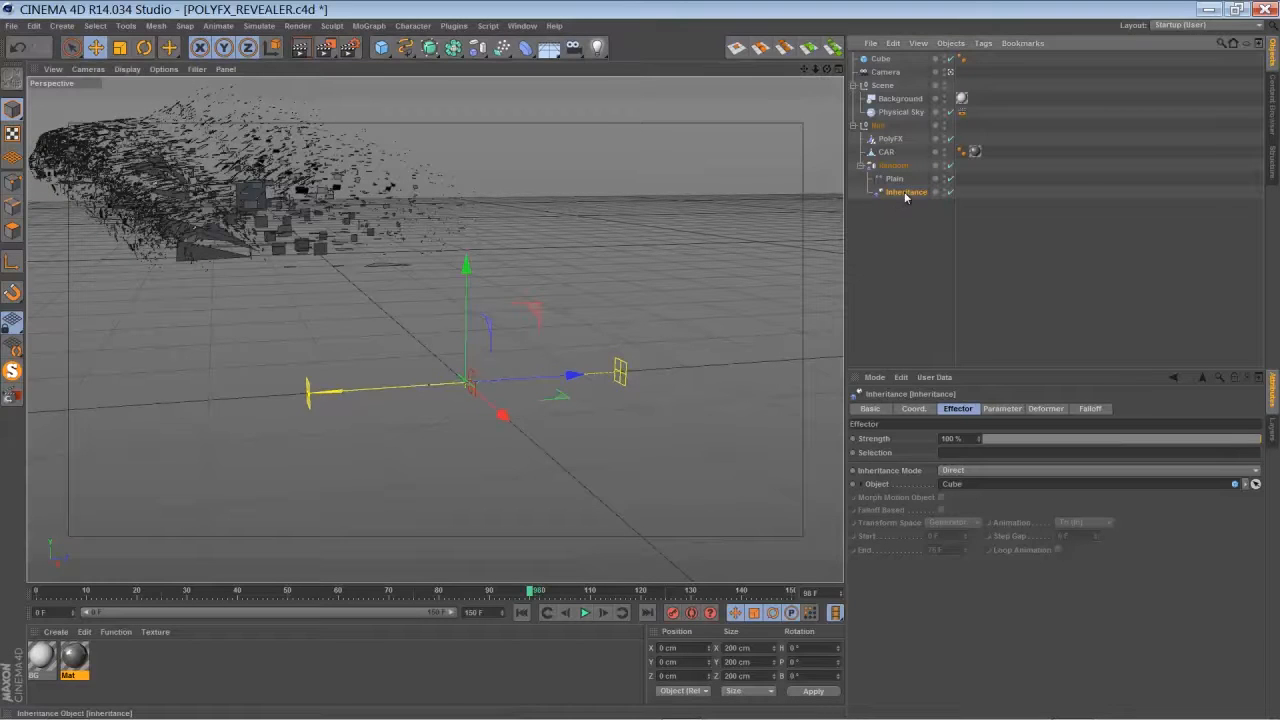
# Give the Inheritance effector a Linear falloff with -Z orientation, matching Plain, and a Z size of 1339 cm.
pyautogui.click(1090, 409)
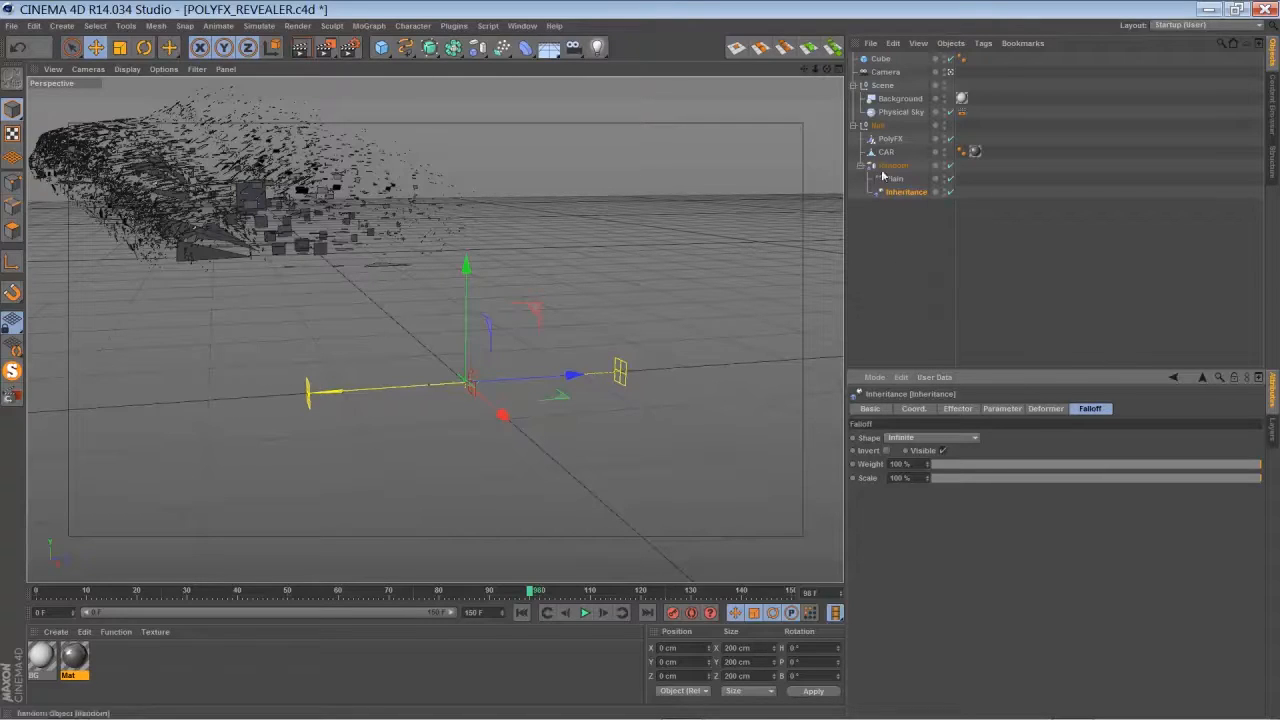
pyautogui.click(932, 437)
pyautogui.click(901, 521)
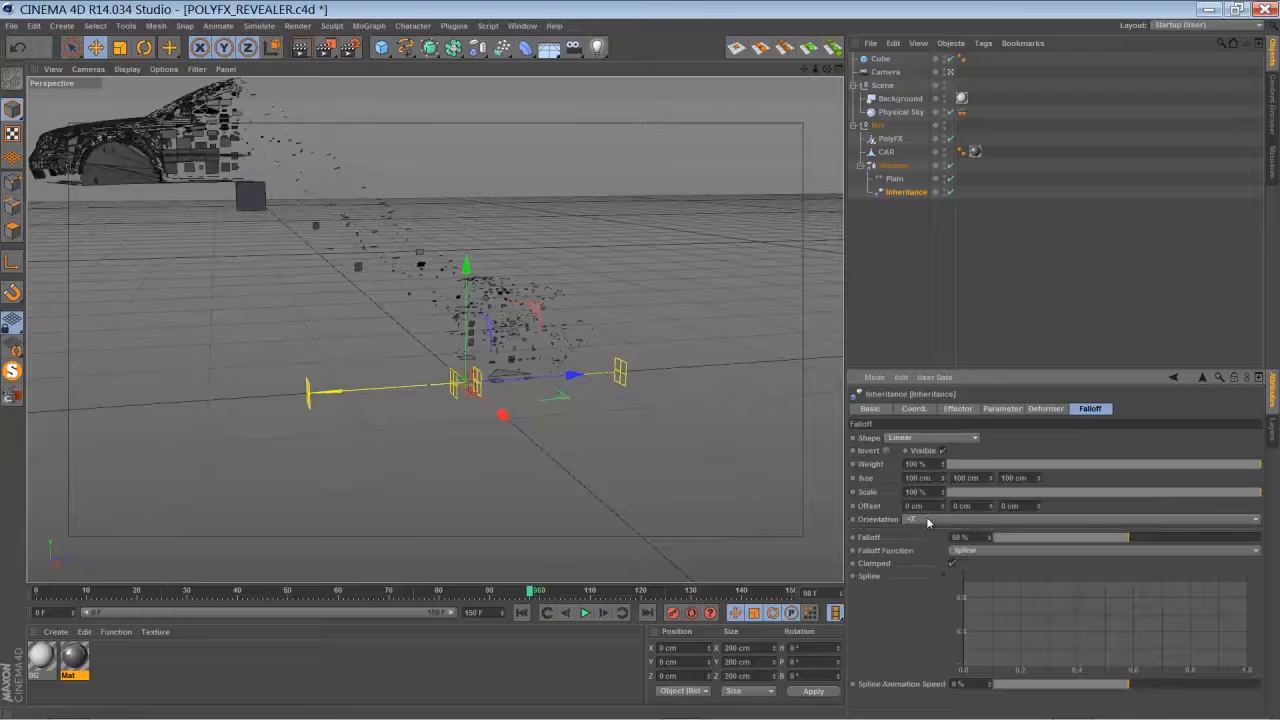
pyautogui.click(894, 178)
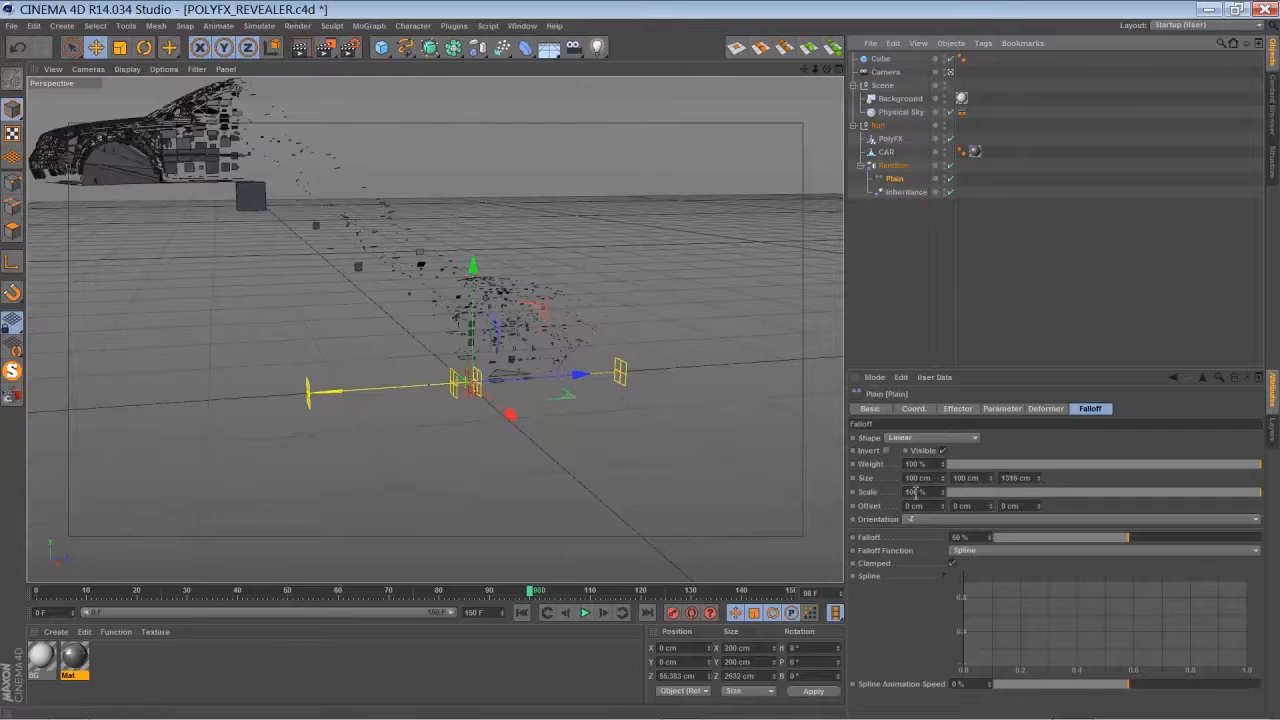
pyautogui.click(900, 191)
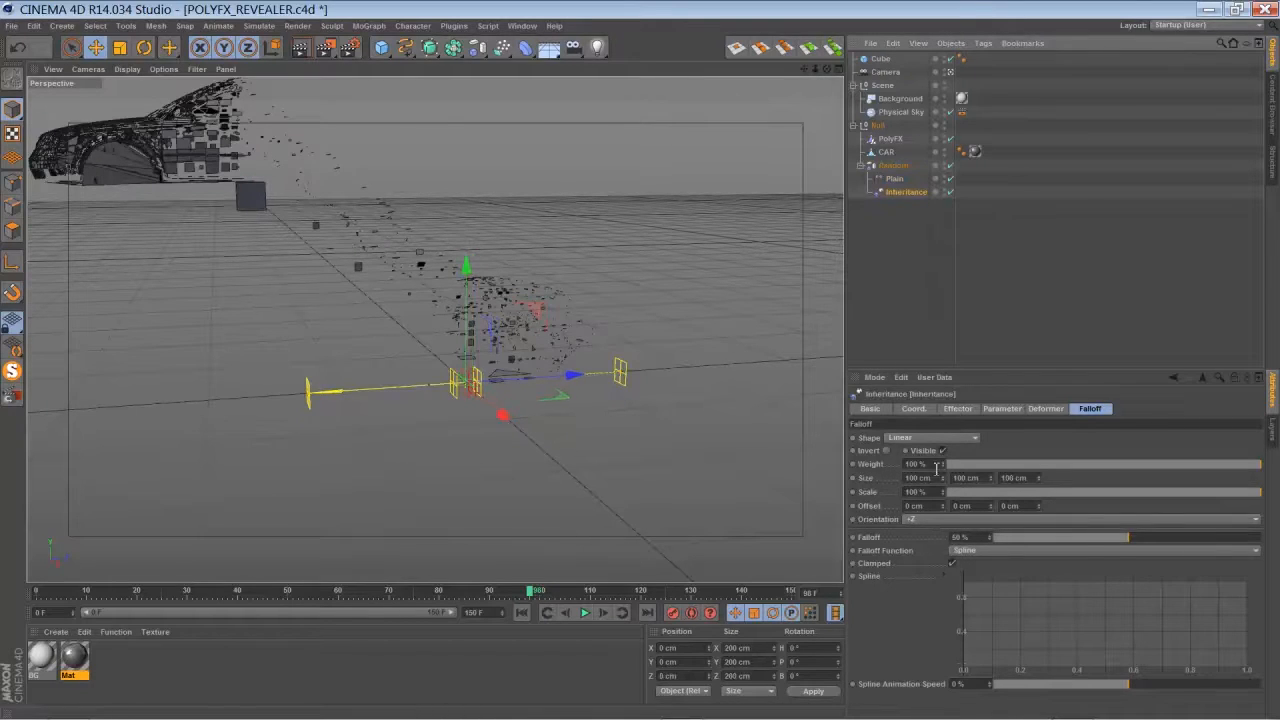
pyautogui.click(926, 520)
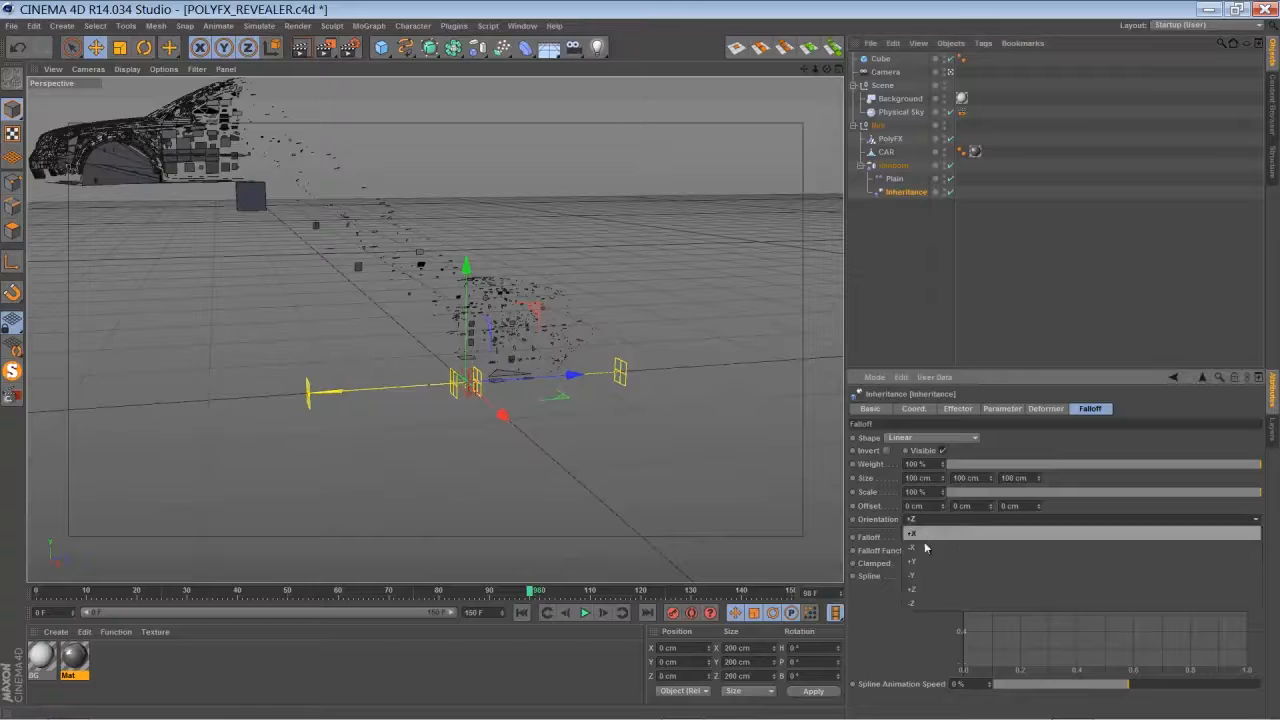
pyautogui.click(920, 603)
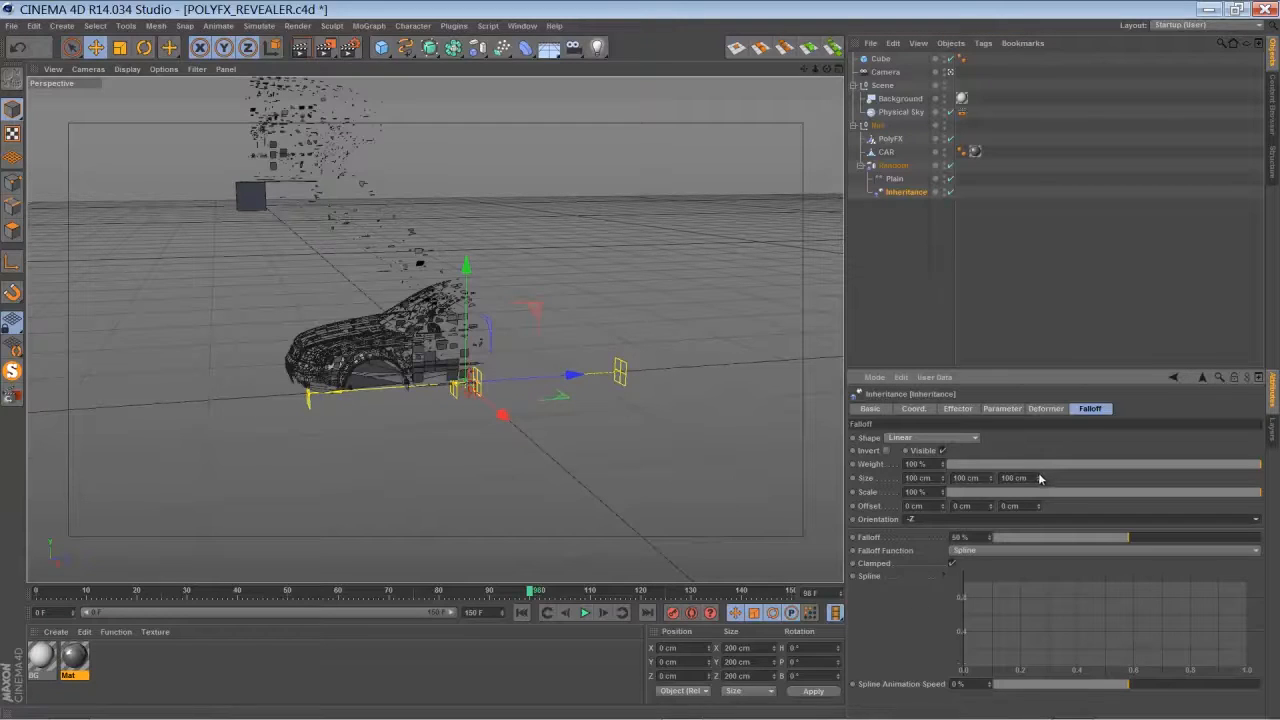
pyautogui.moveTo(1039, 478); pyautogui.dragTo(1032, 494)
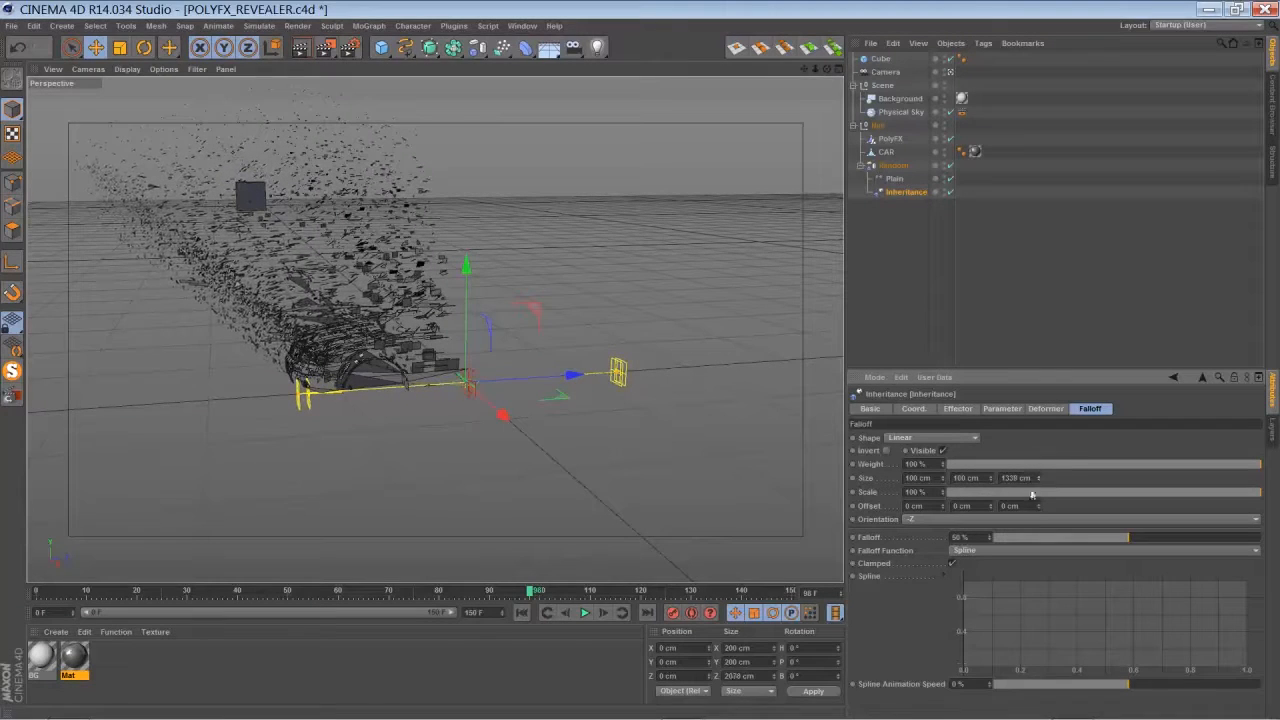
# Disable the Cube and slide the Random effector along Z to about -2489 cm, in front of the car.
pyautogui.click(893, 166)
pyautogui.moveTo(509, 362); pyautogui.dragTo(612, 410)
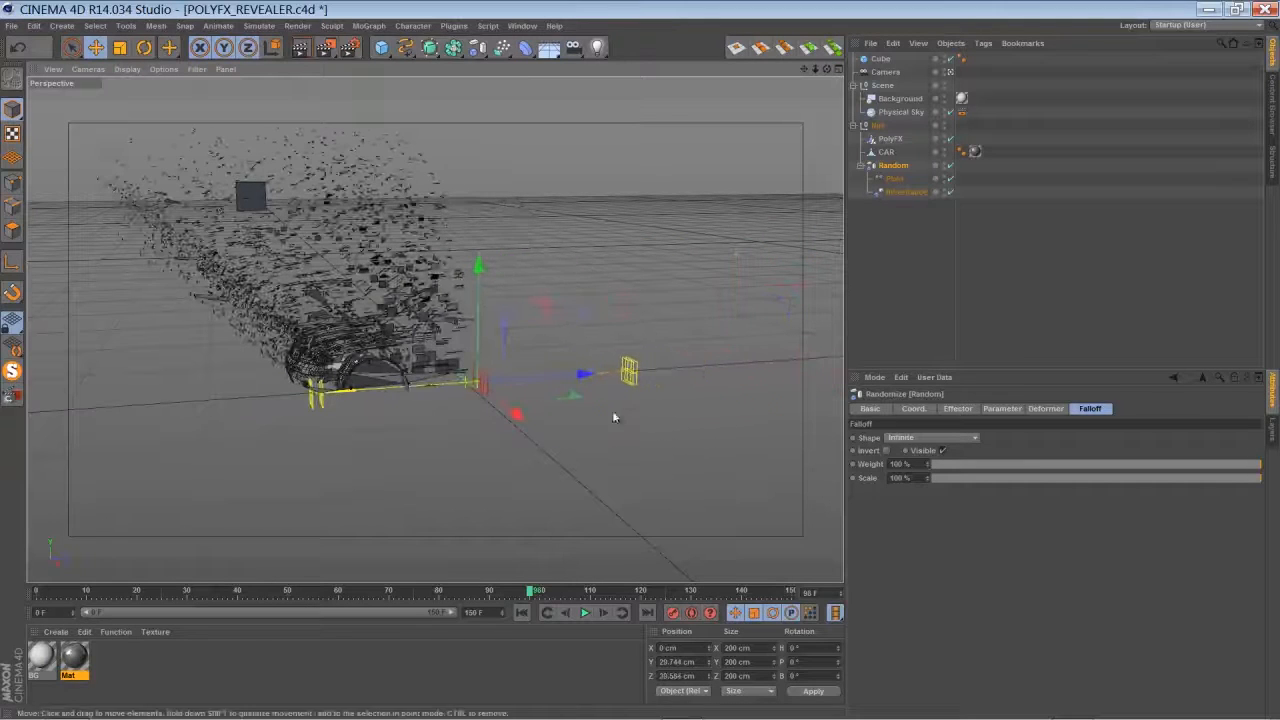
pyautogui.doubleClick(948, 59)
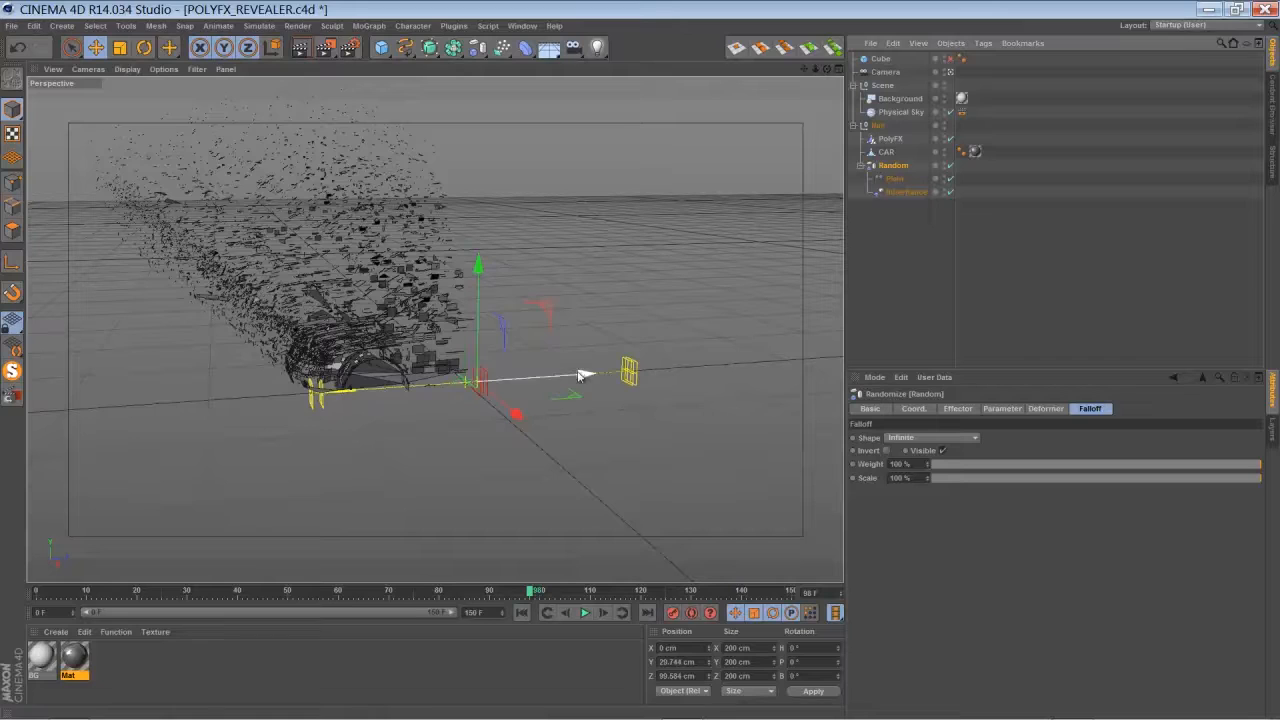
pyautogui.moveTo(583, 374); pyautogui.dragTo(262, 569)
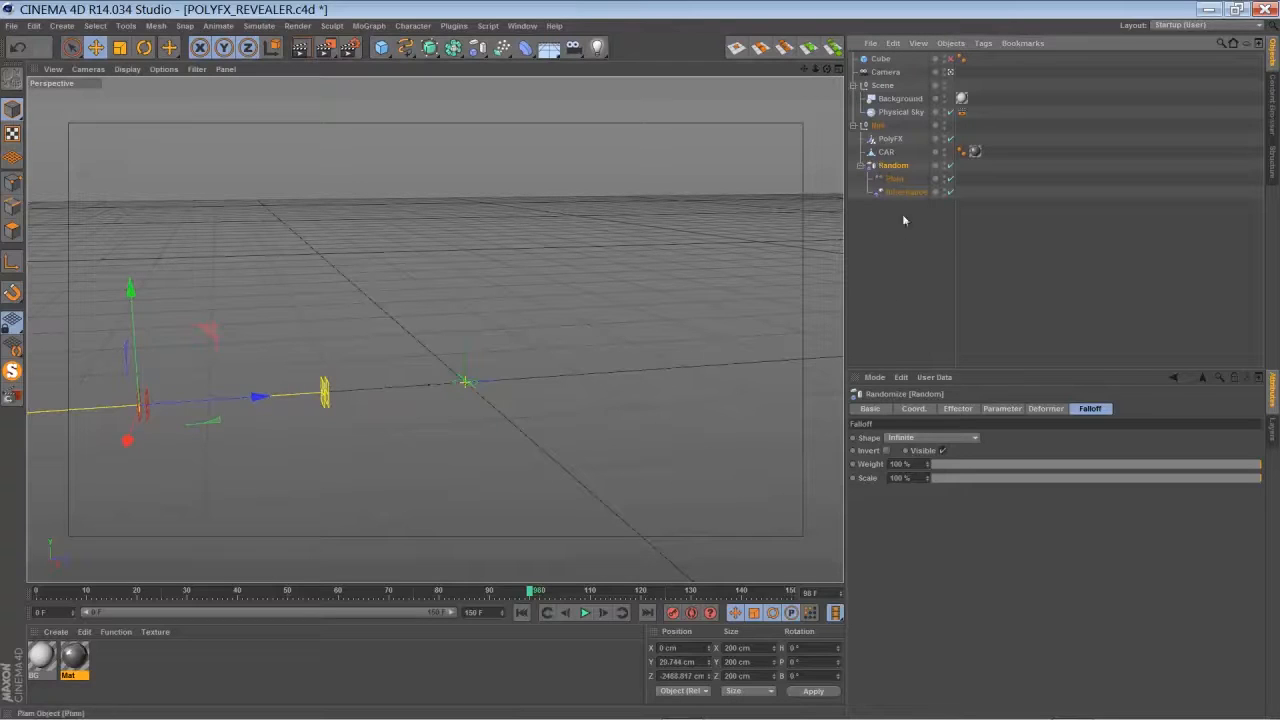
# Keyframe the Random effector's coordinates at the timeline start and again at frame 150, with Z at about 4114 cm.
pyautogui.click(905, 409)
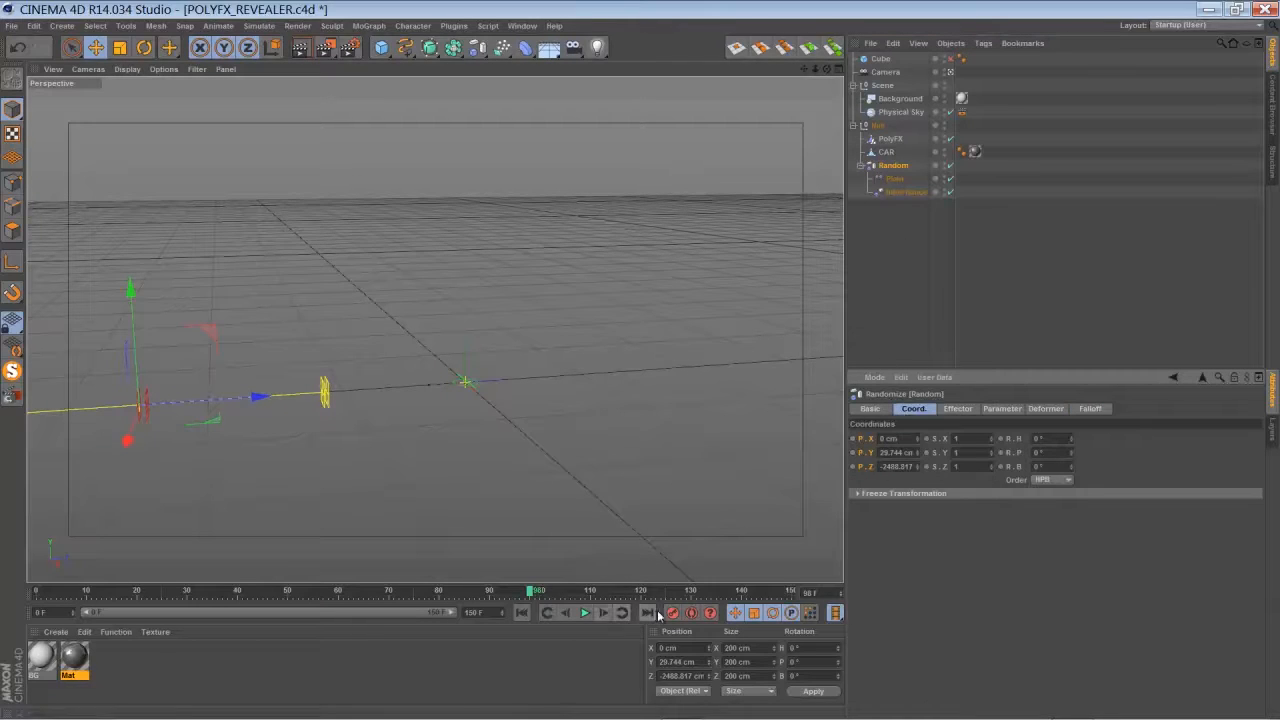
pyautogui.click(530, 598)
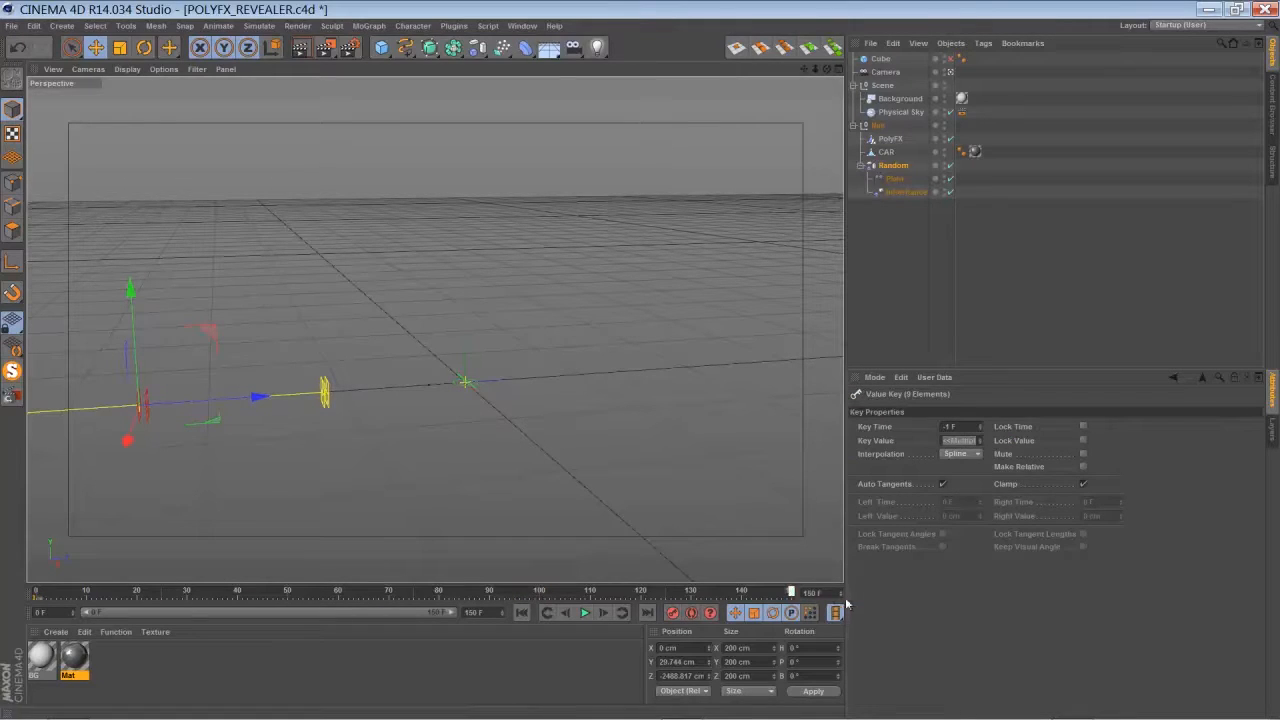
pyautogui.click(325, 393)
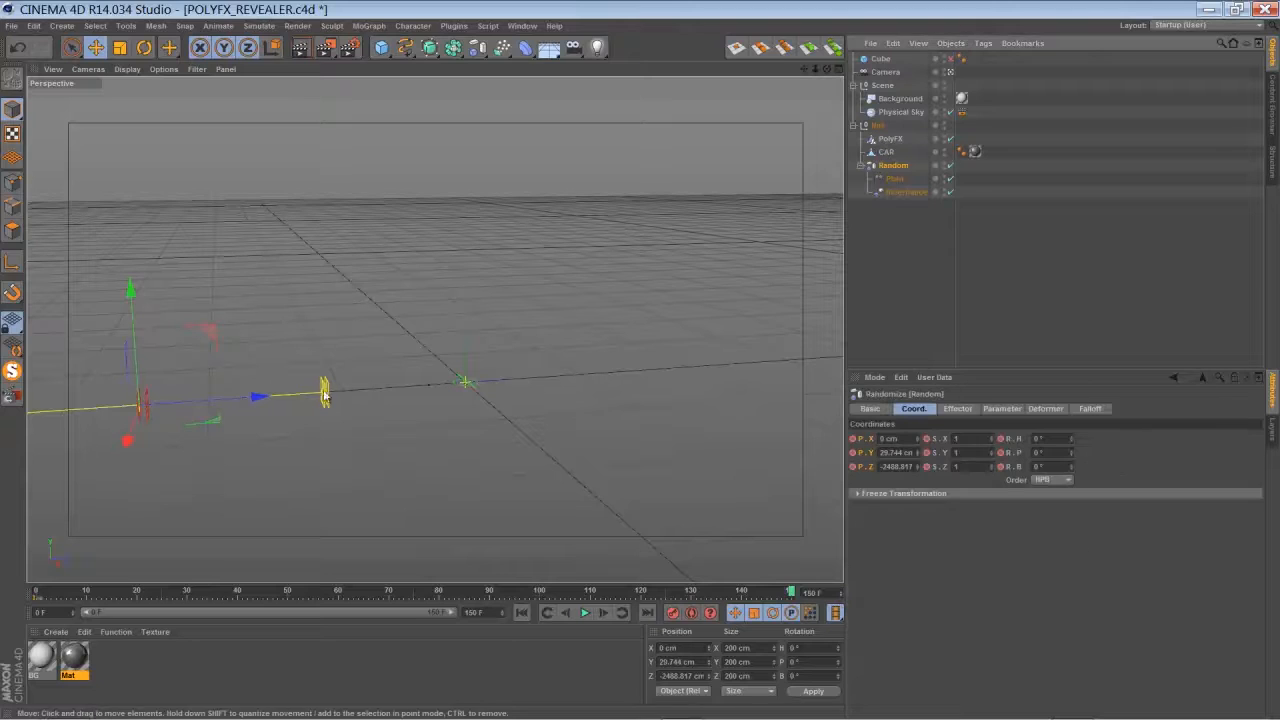
pyautogui.moveTo(243, 407); pyautogui.dragTo(642, 365)
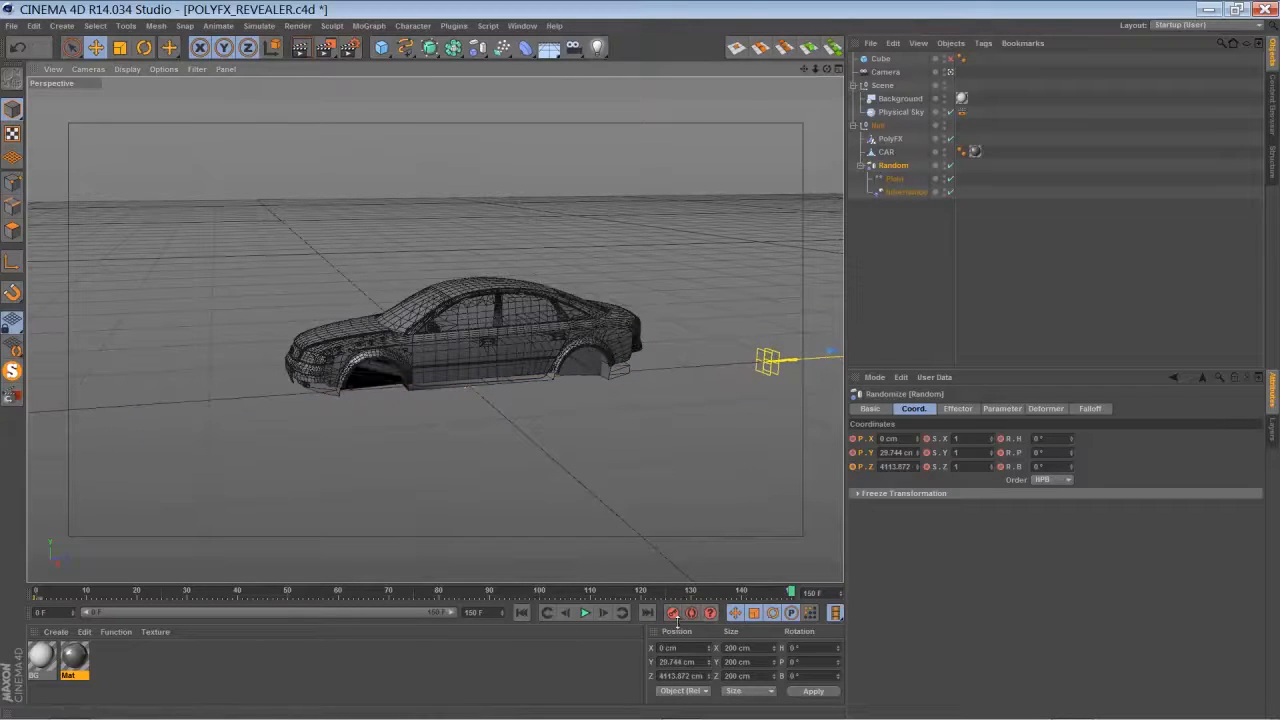
# Play the animation from frame 0 to review the car reveal, stopping at frame 74.
pyautogui.click(521, 612)
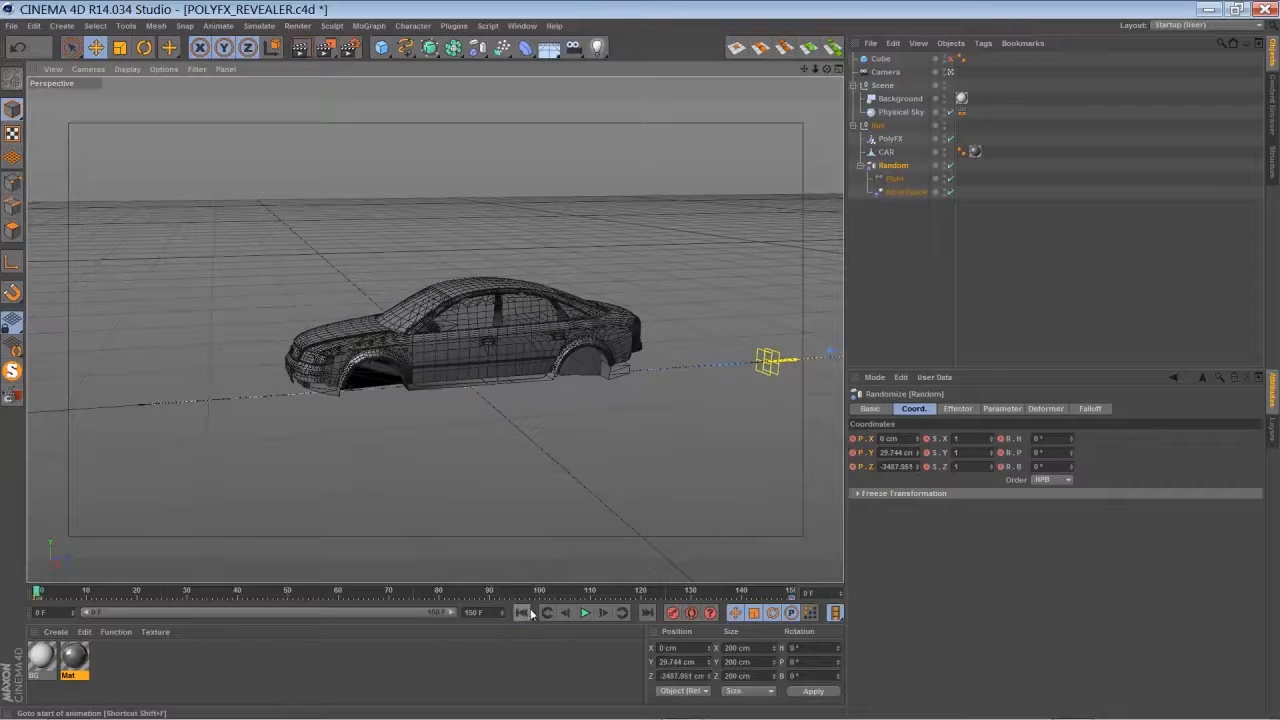
pyautogui.click(585, 612)
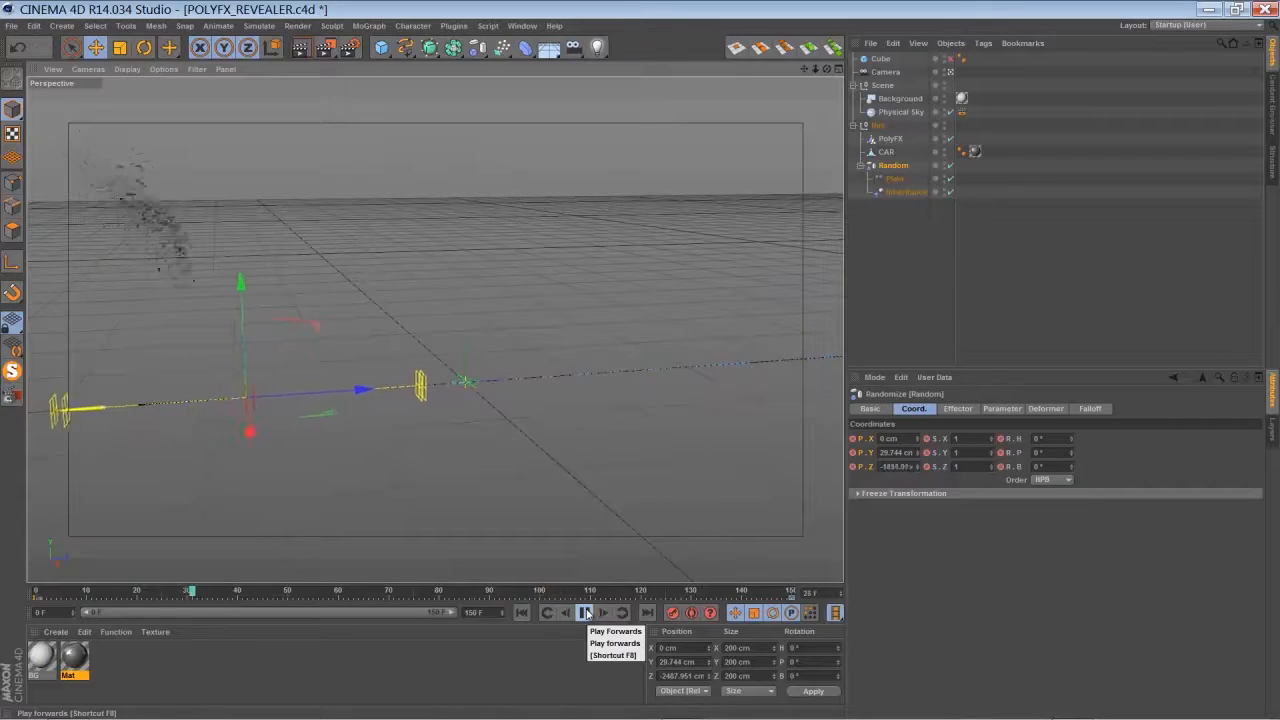
pyautogui.click(586, 613)
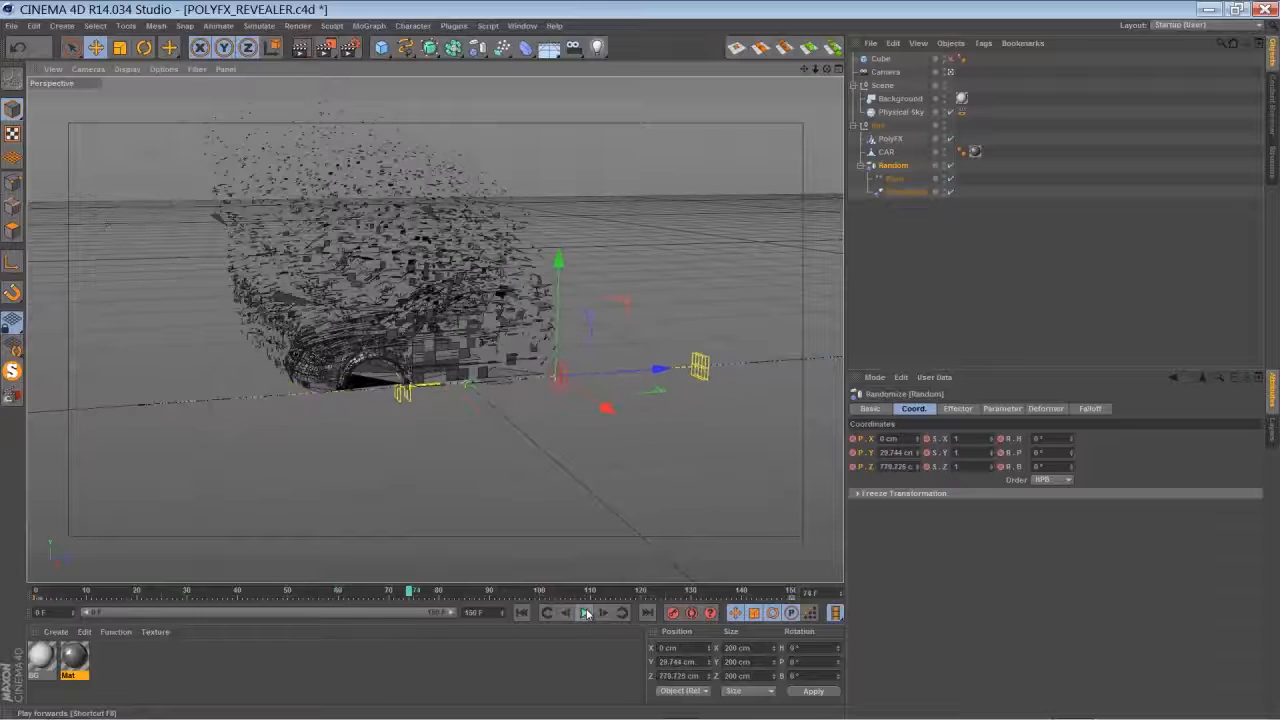
# Set the falloff value to 40 % for the Inheritance effector and 45 % for the Plain effector.
pyautogui.click(906, 192)
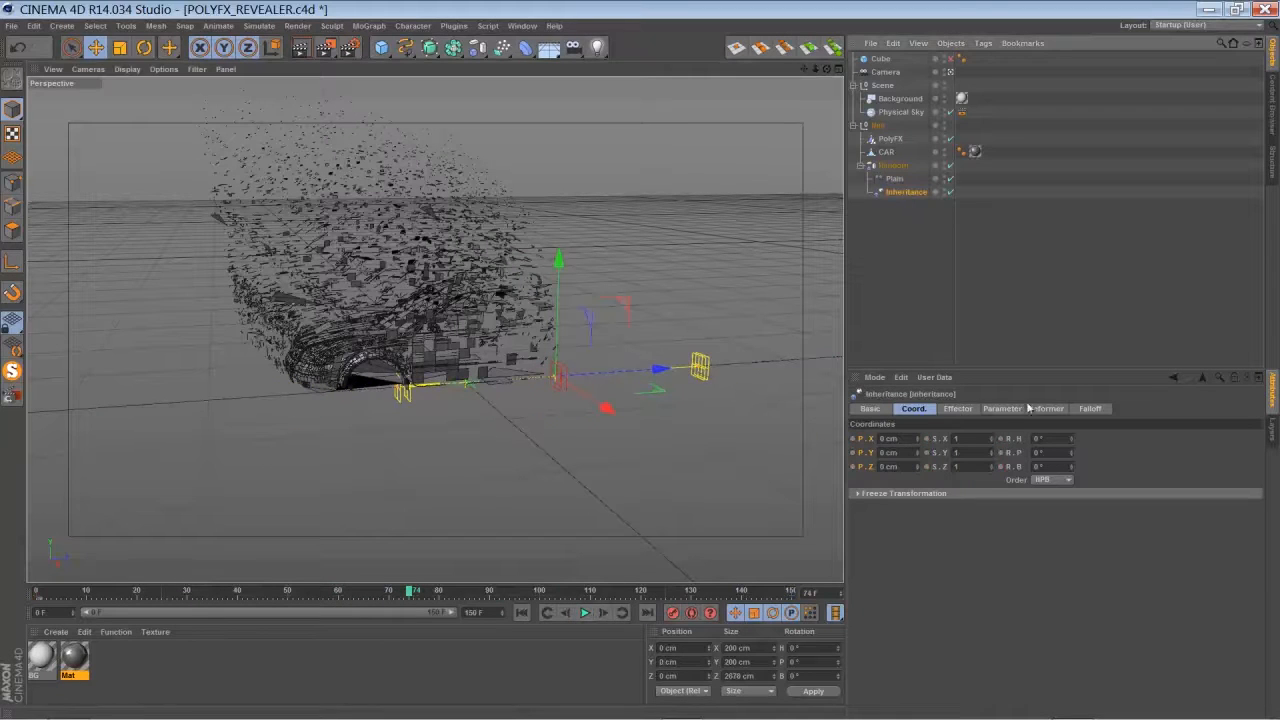
pyautogui.click(1081, 409)
pyautogui.moveTo(1126, 540); pyautogui.dragTo(1101, 550)
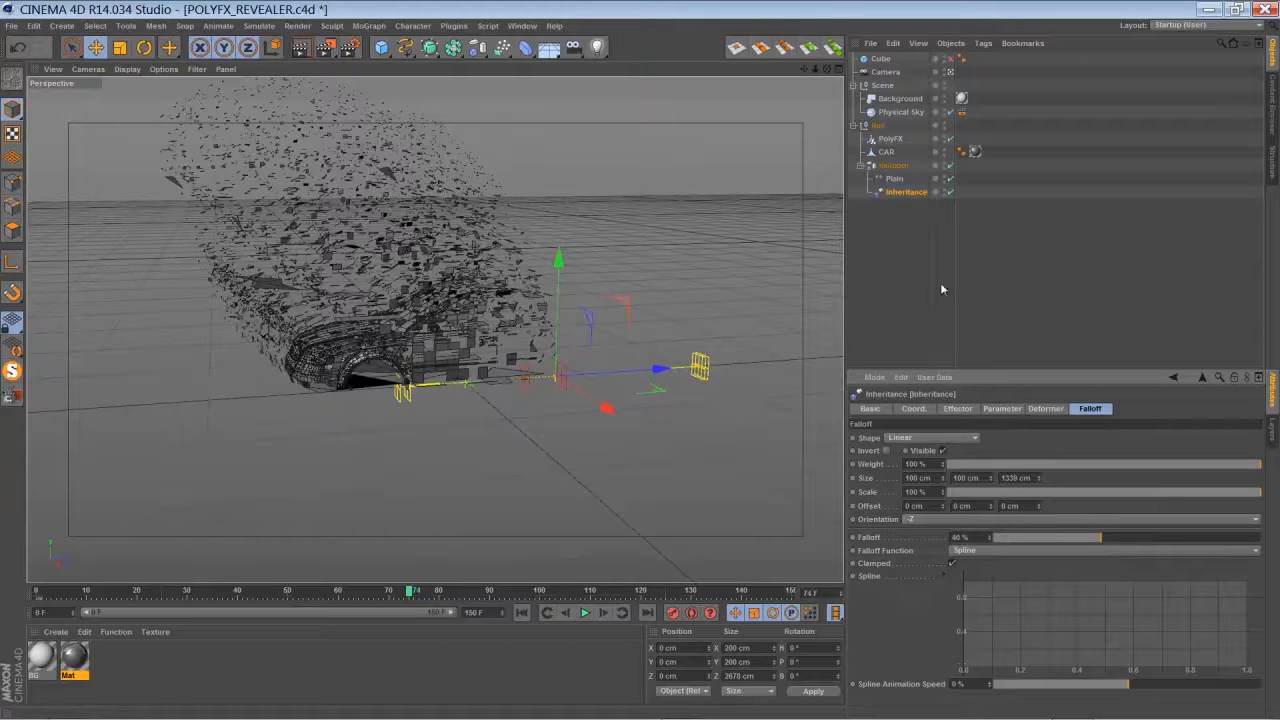
pyautogui.click(894, 178)
pyautogui.moveTo(1114, 539)
pyautogui.mouseDown()
pyautogui.moveTo(1088, 536)
pyautogui.moveTo(1112, 525)
pyautogui.mouseUp()
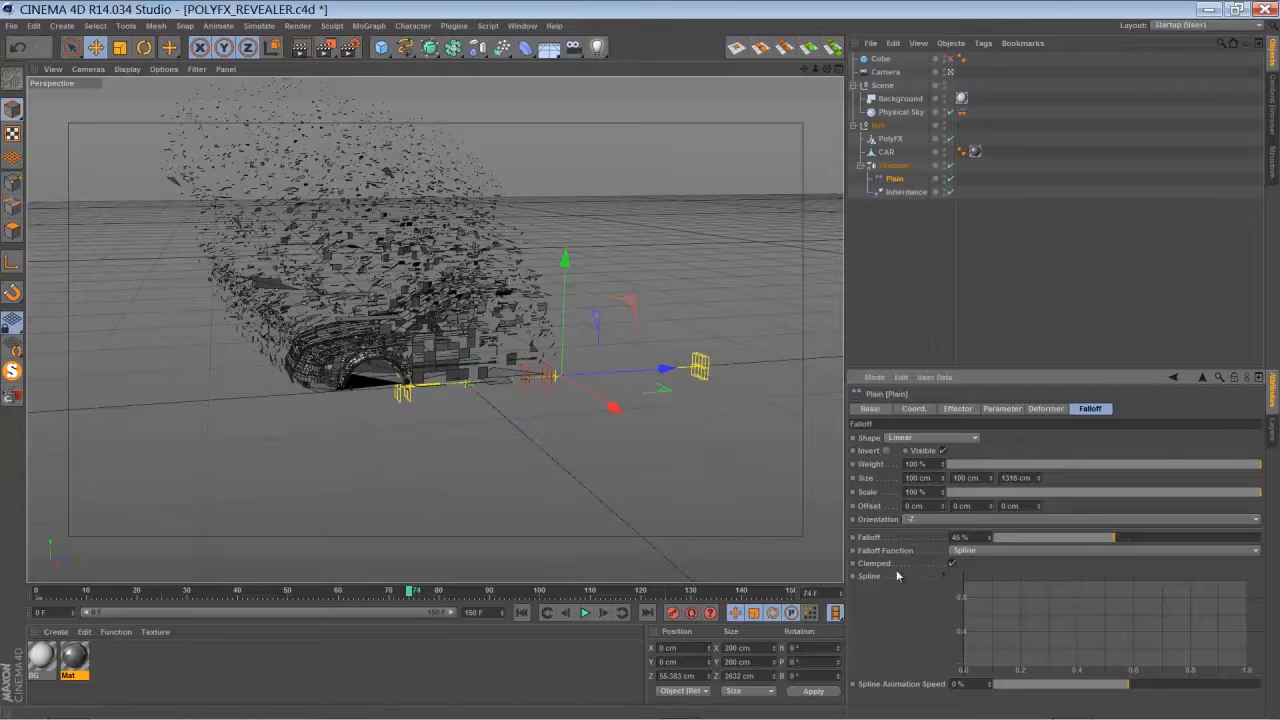
# Apply the Square spline preset to the Plain effector's falloff curve.
pyautogui.rightClick(1000, 604)
pyautogui.moveTo(1012, 617)
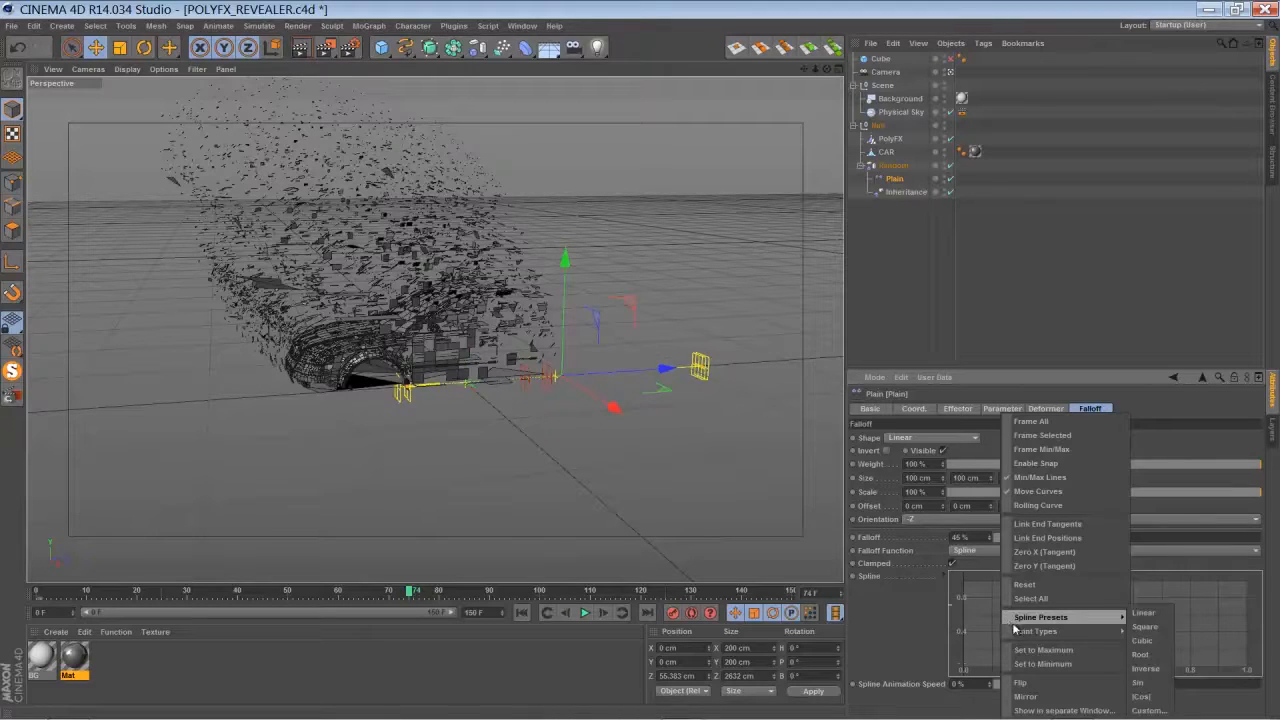
pyautogui.click(1146, 627)
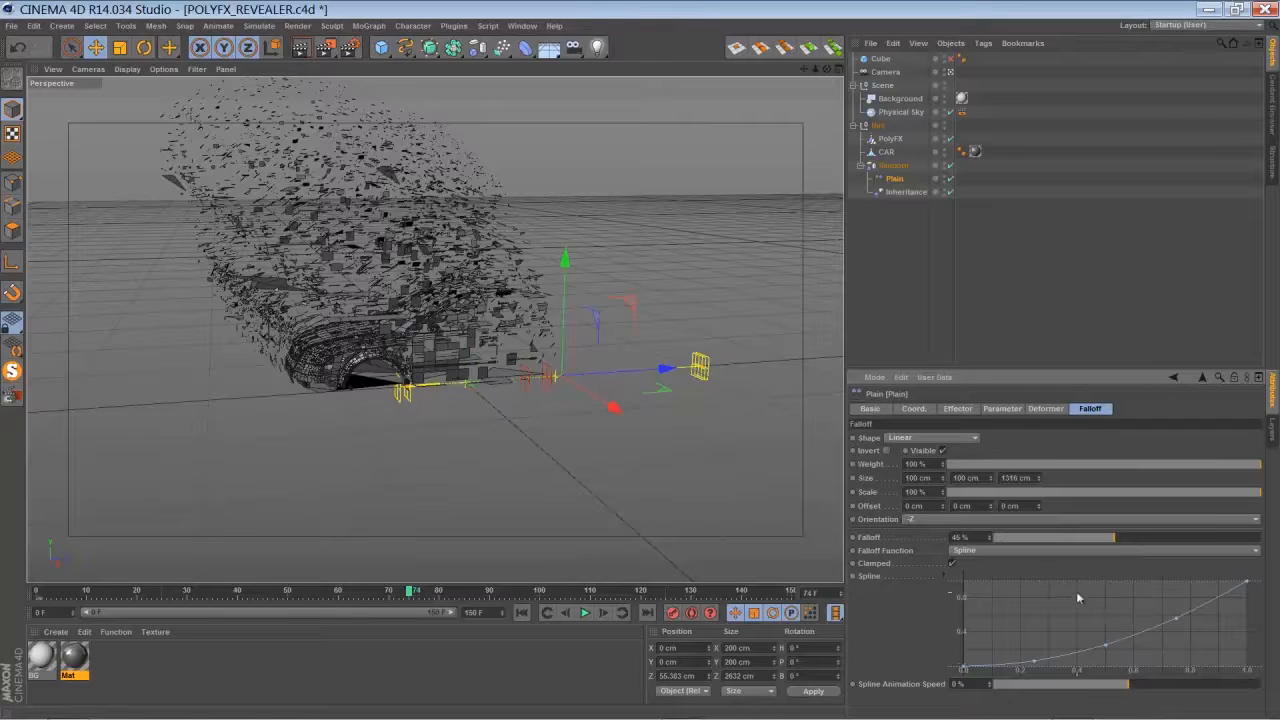
# Set the Plain effector's rotation to H 360°, P 180° and B 360°, and preview the effect at frame 88.
pyautogui.click(901, 180)
pyautogui.click(1003, 409)
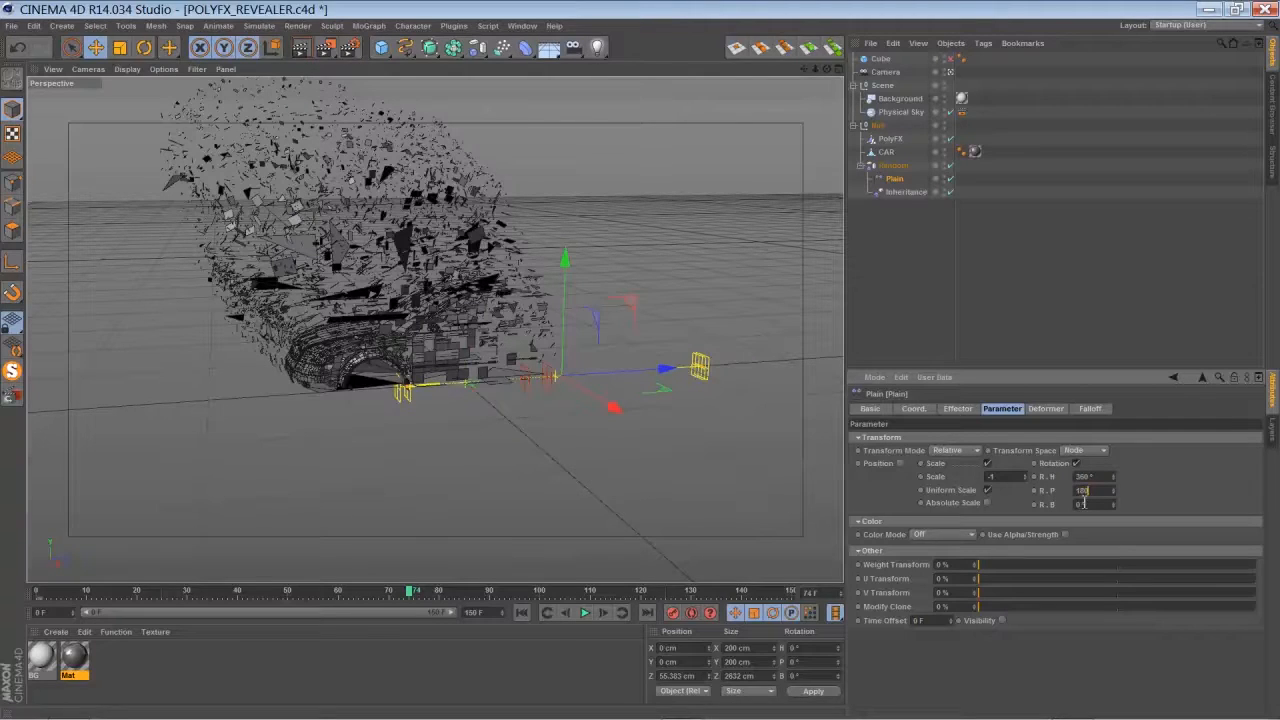
pyautogui.write('360')
pyautogui.press('Return')
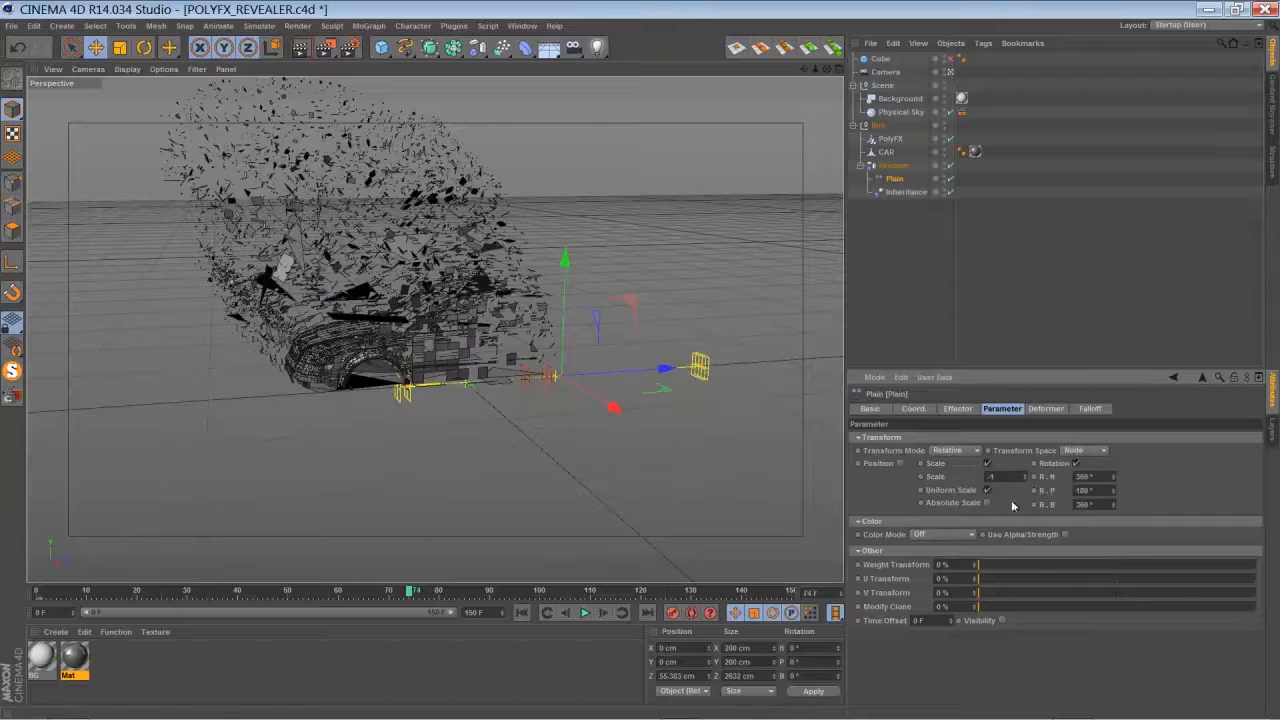
pyautogui.moveTo(414, 594); pyautogui.dragTo(483, 592)
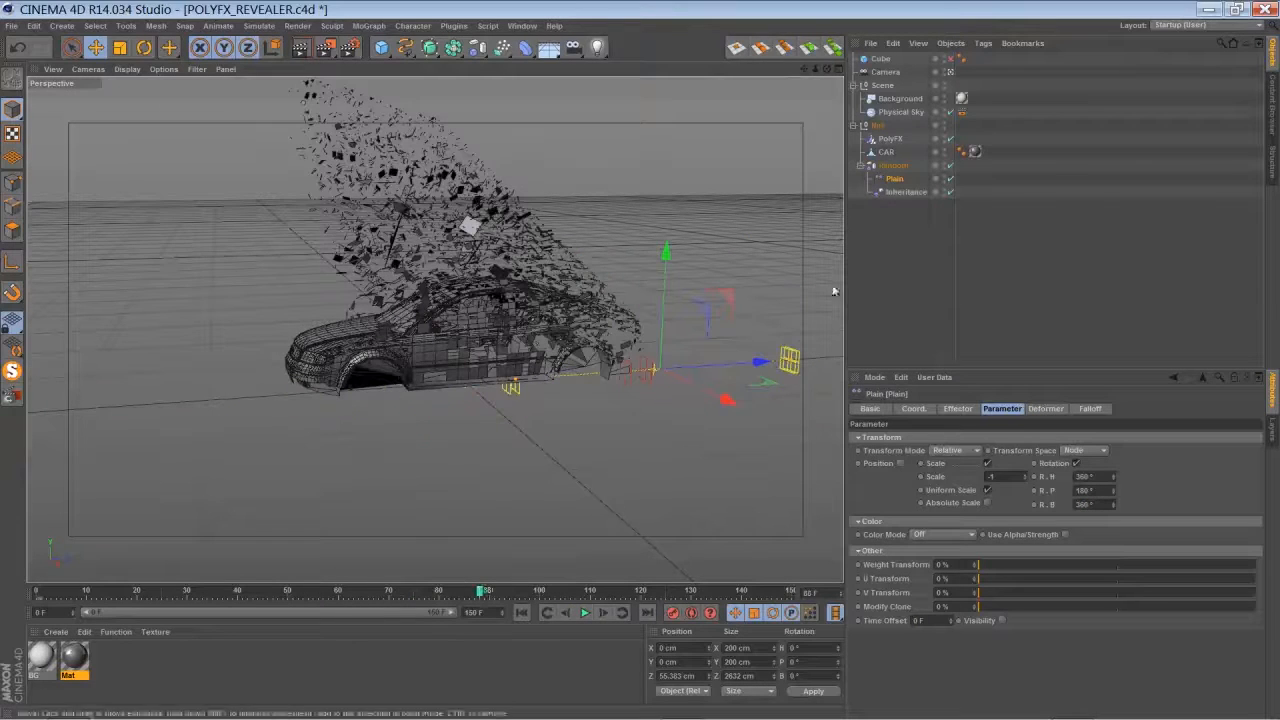
# Switch the Random effector to Noise mode with Indexed enabled and an animation speed of 50 %.
pyautogui.click(893, 165)
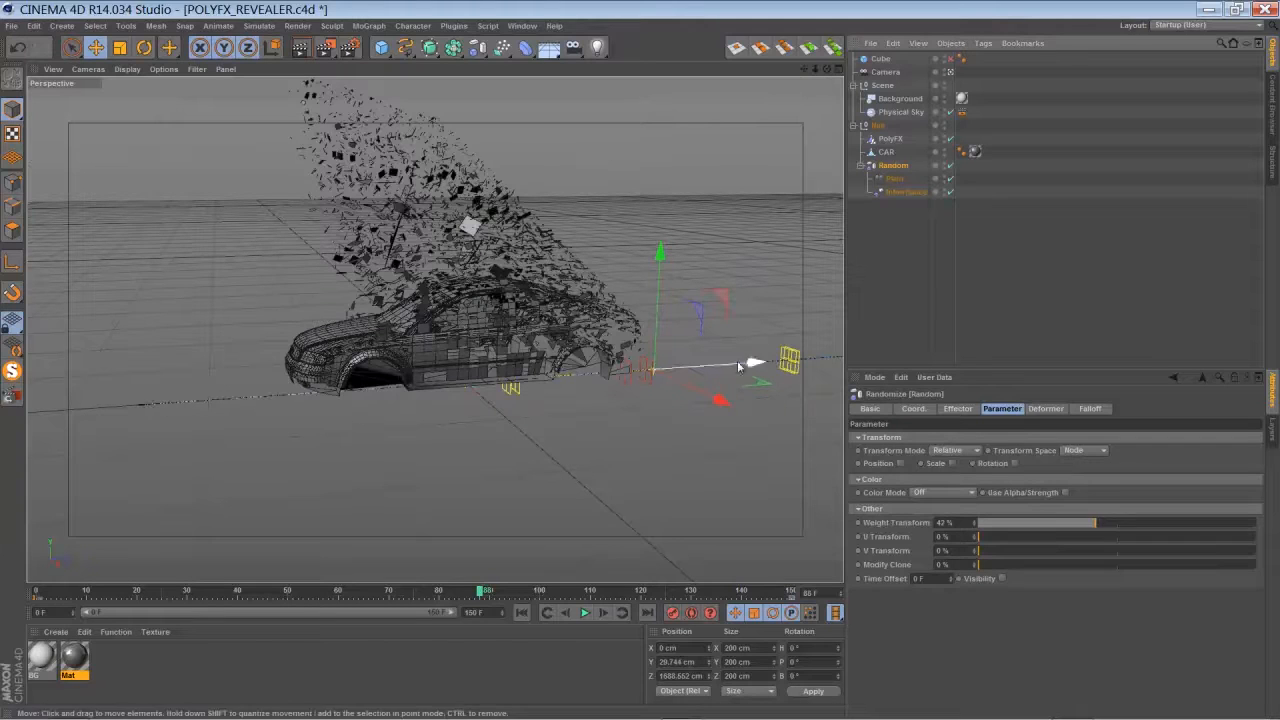
pyautogui.click(955, 410)
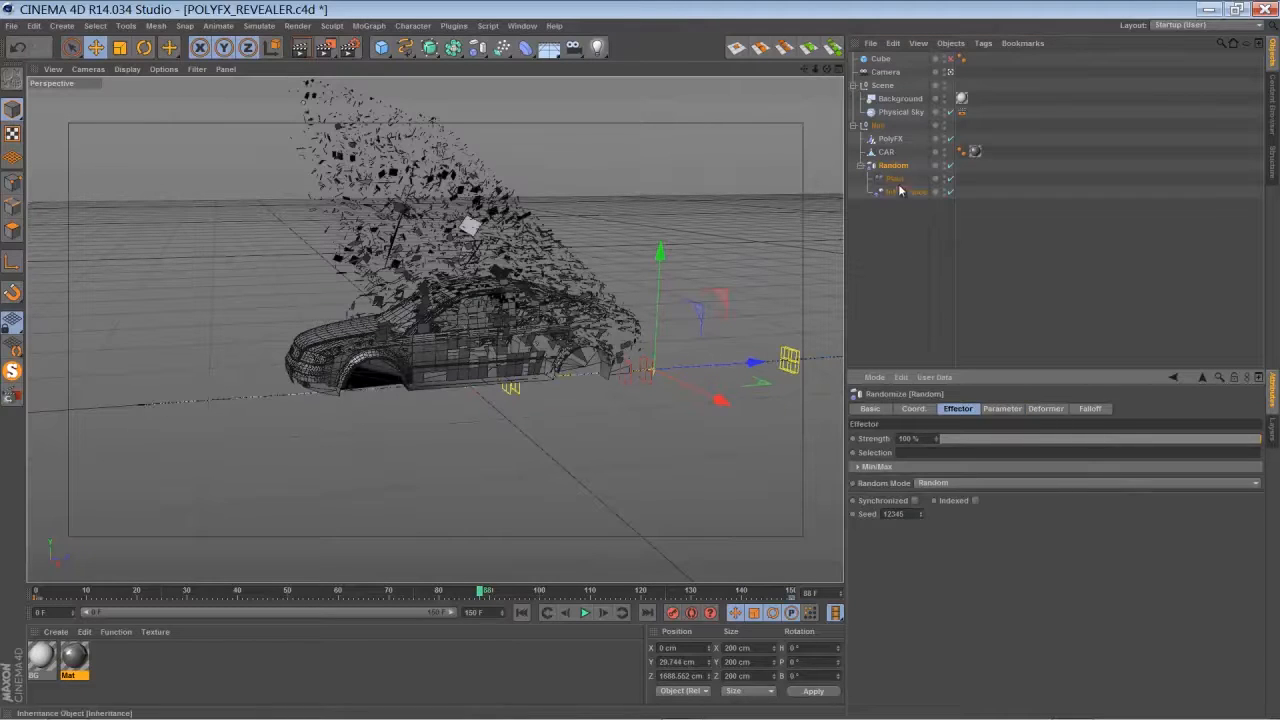
pyautogui.click(946, 483)
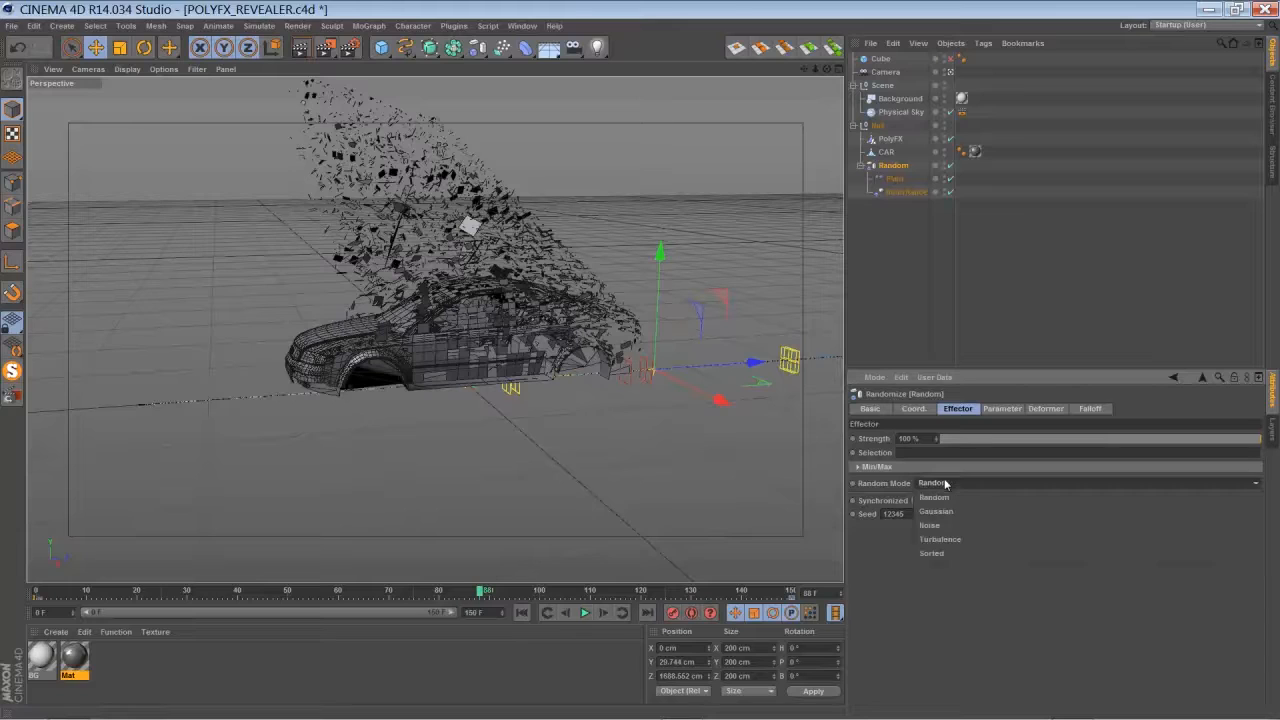
pyautogui.click(935, 526)
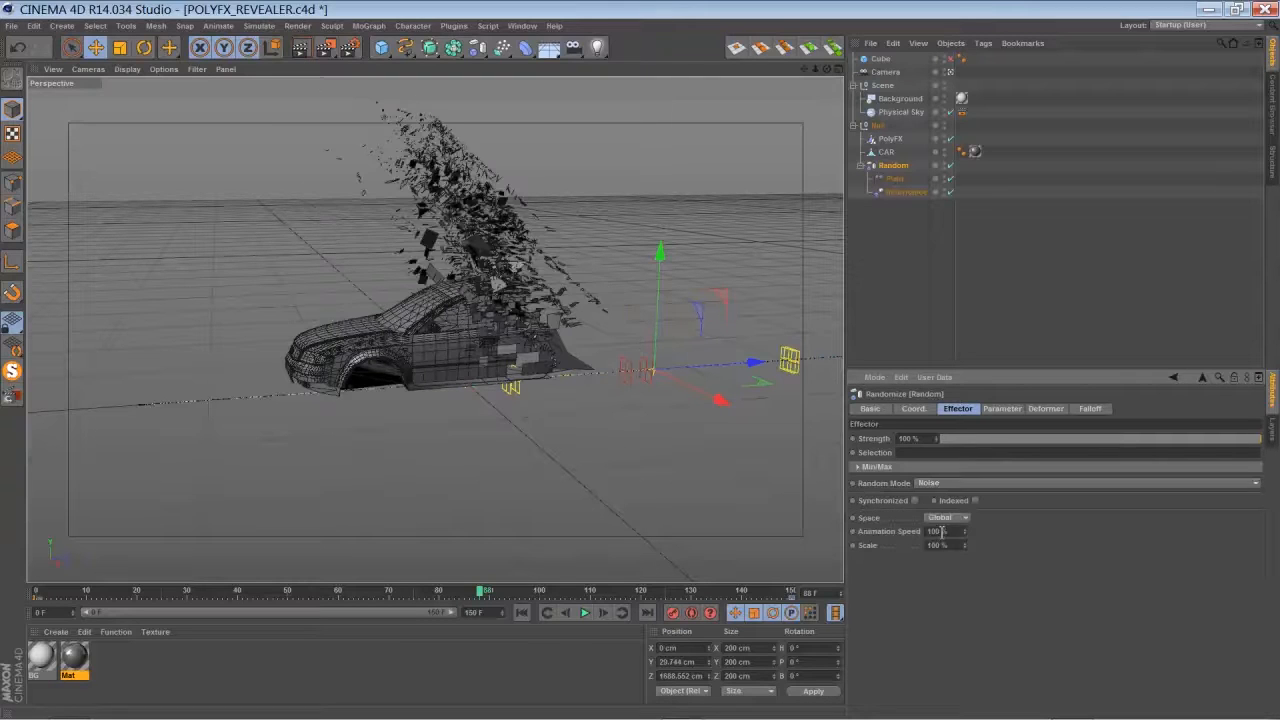
pyautogui.click(976, 501)
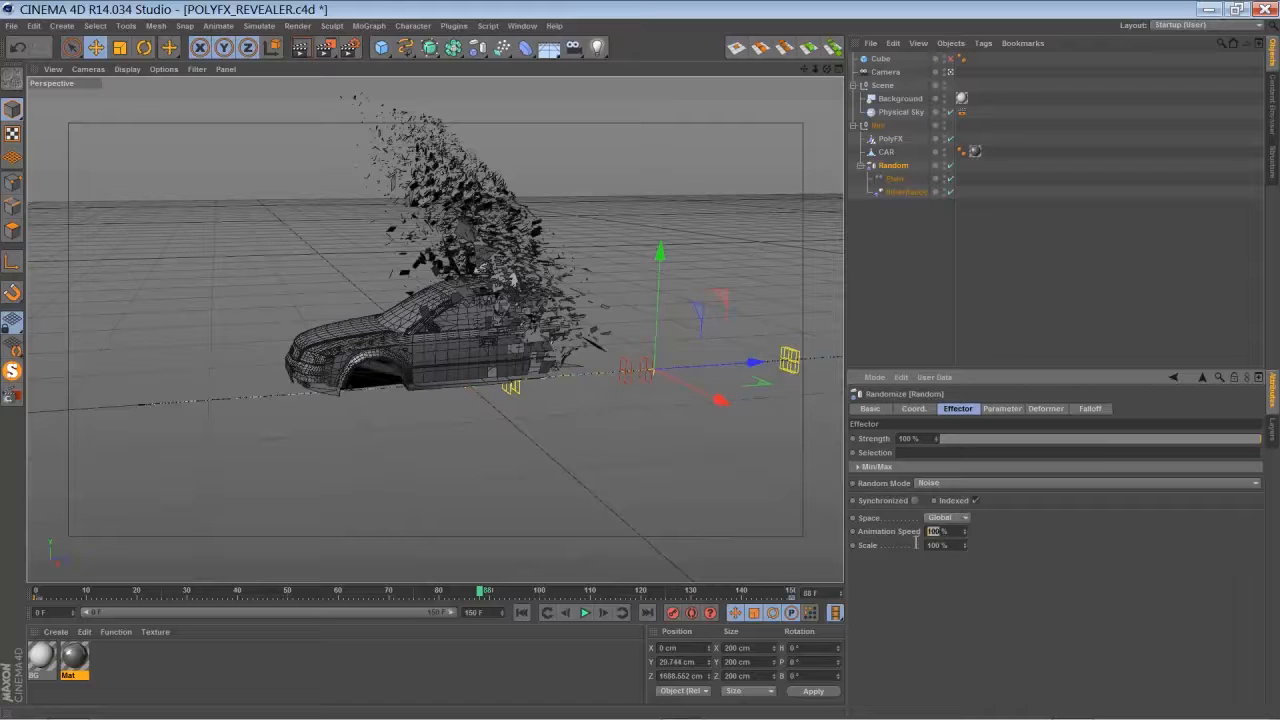
pyautogui.write('50')
pyautogui.press('Return')
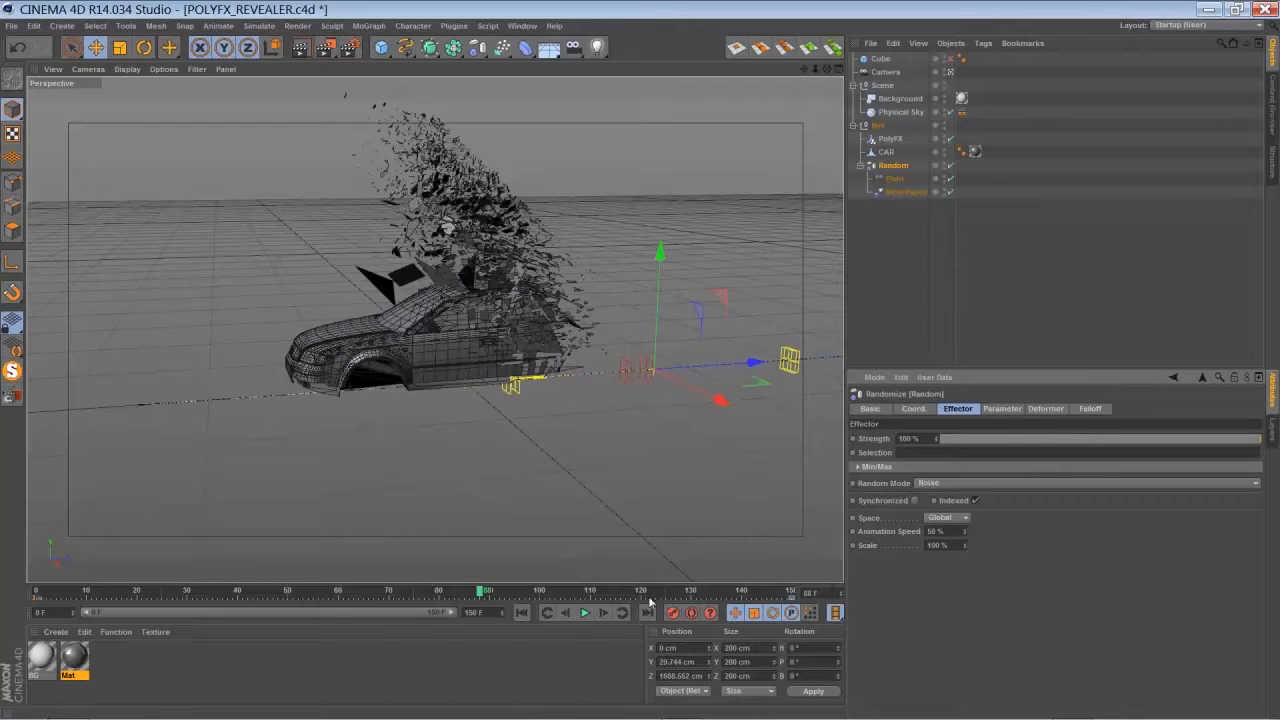
# Play the animation from the start to review the noise-driven reveal, stopping at frame 107.
pyautogui.click(521, 612)
pyautogui.click(585, 612)
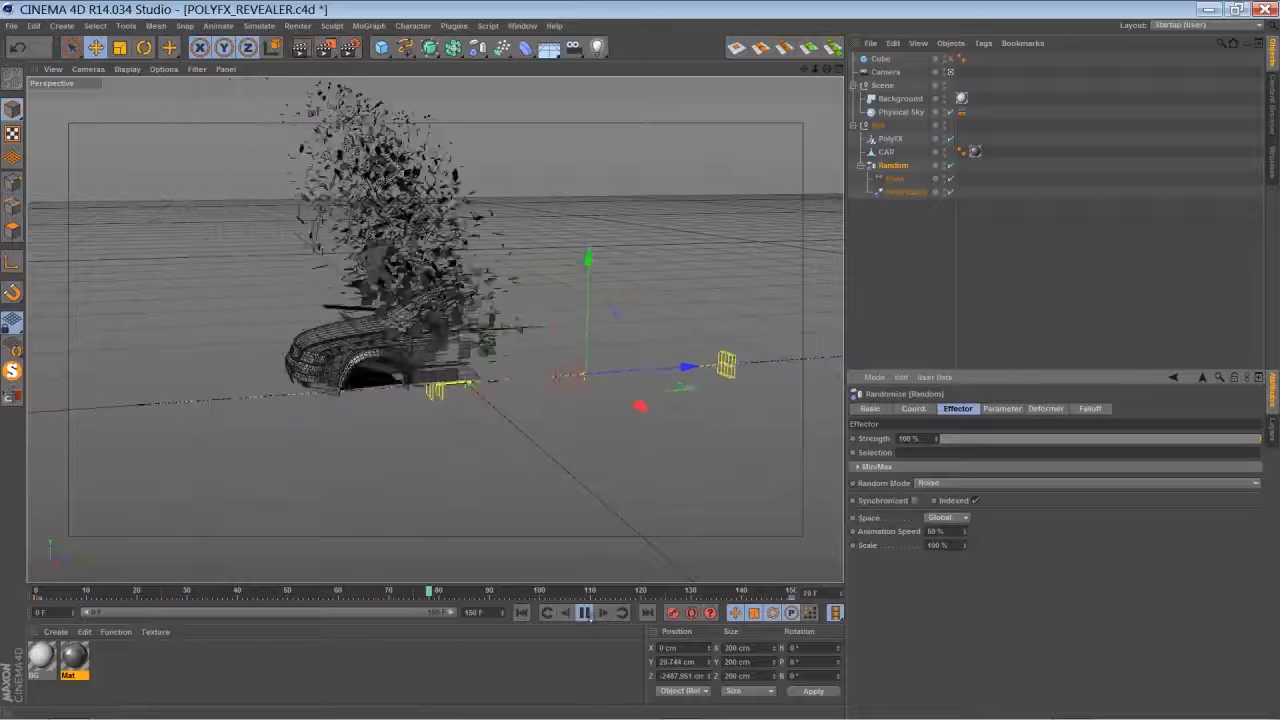
pyautogui.click(586, 614)
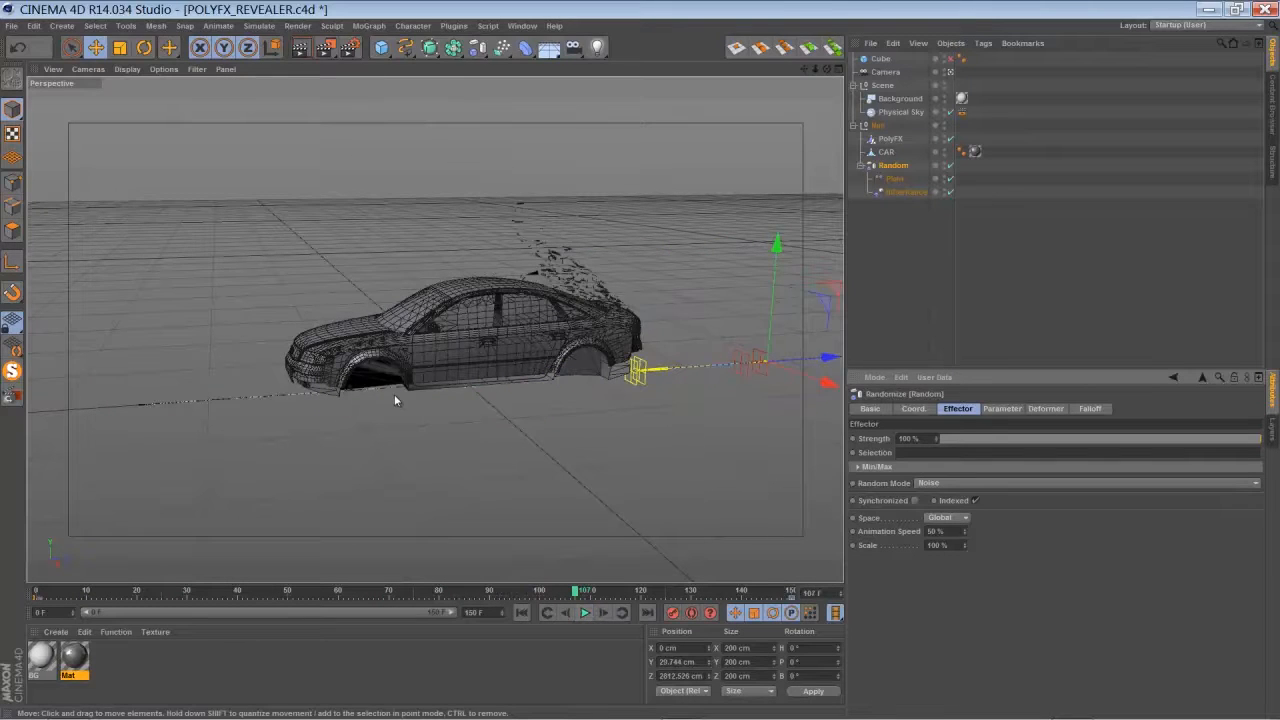
# Select the CAR polygon object.
pyautogui.click(468, 316)
pyautogui.click(886, 154)
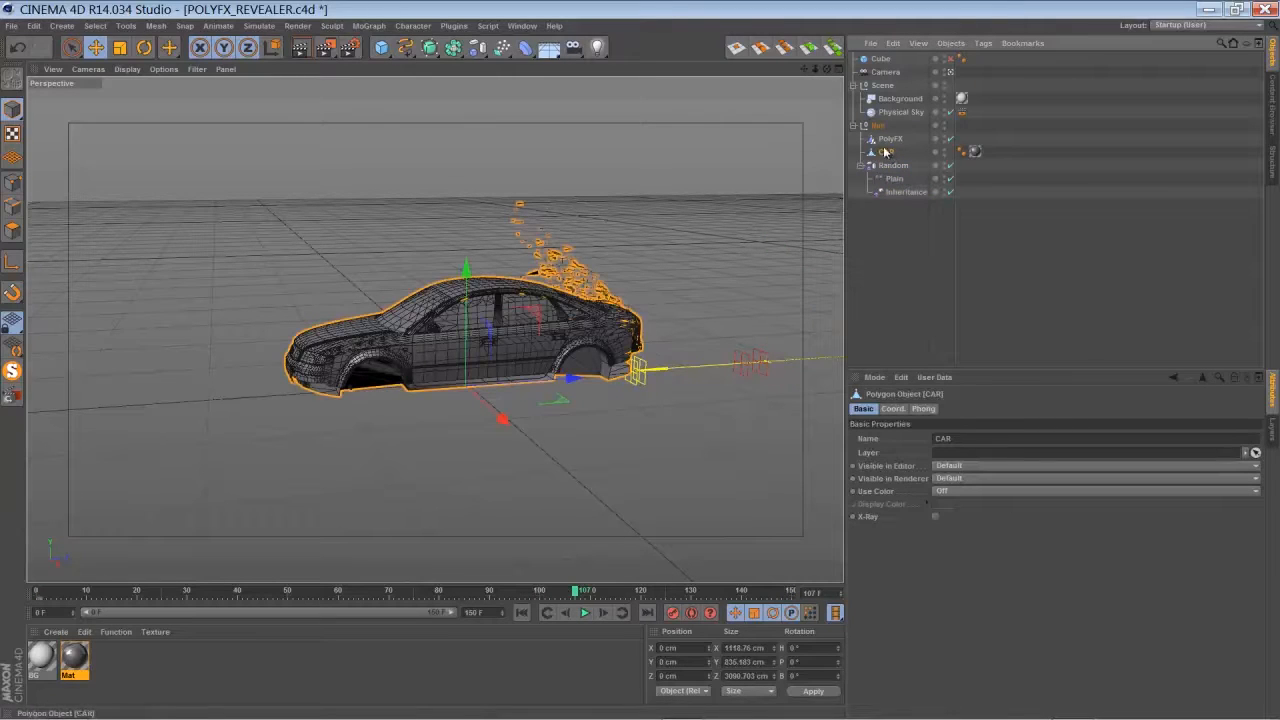